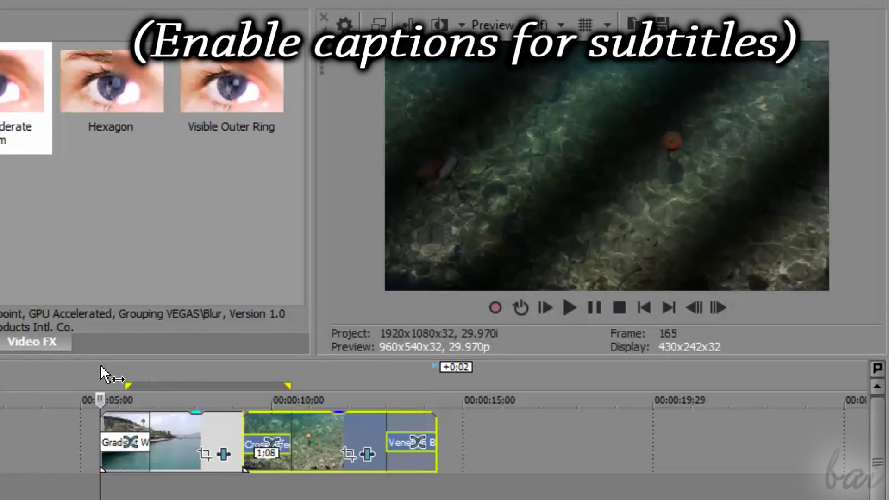
Step: Extend the loop region's end to about 6;04 so it covers the transition
scroll(370, 389, "up", 4)
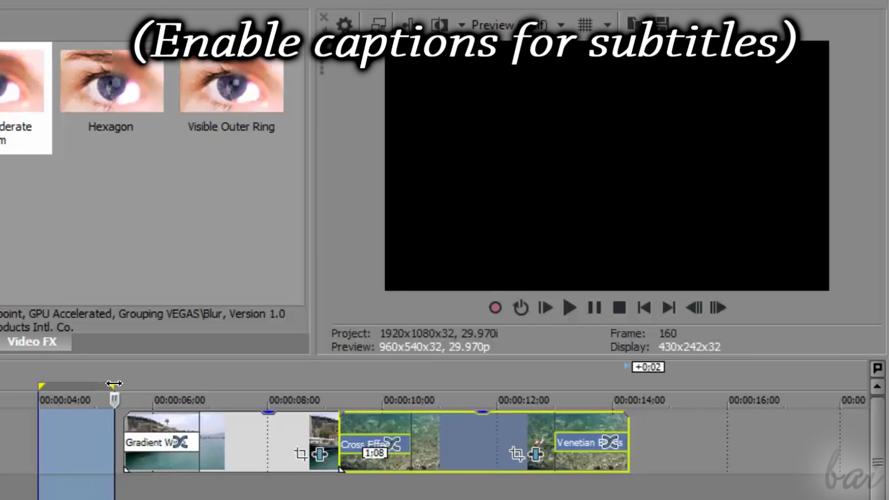
mouse_move(128, 388)
left_mouse_down()
mouse_move(213, 421)
mouse_move(467, 451)
left_mouse_up()
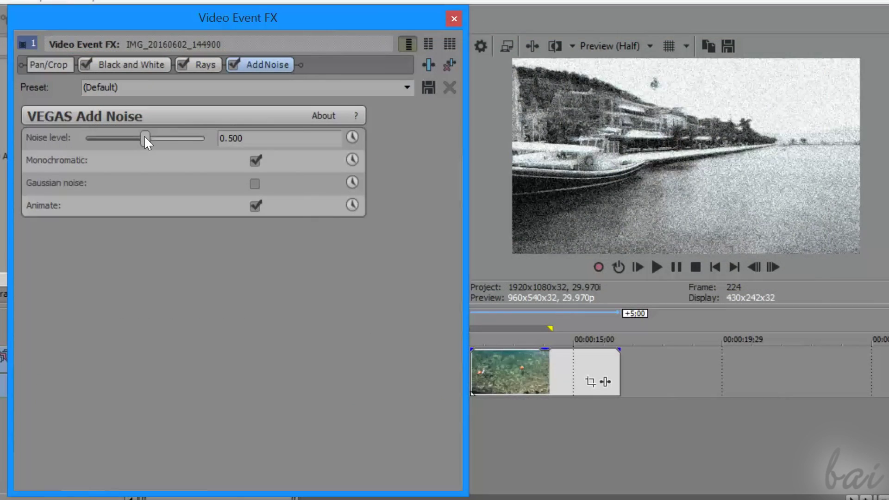
Step: Lower the harbour clip's noise and raise the Bassline12 reverb's Reverb out and Early out levels
mouse_move(144, 135)
left_mouse_down()
mouse_move(208, 148)
mouse_move(94, 143)
mouse_move(238, 166)
mouse_move(152, 148)
left_mouse_up()
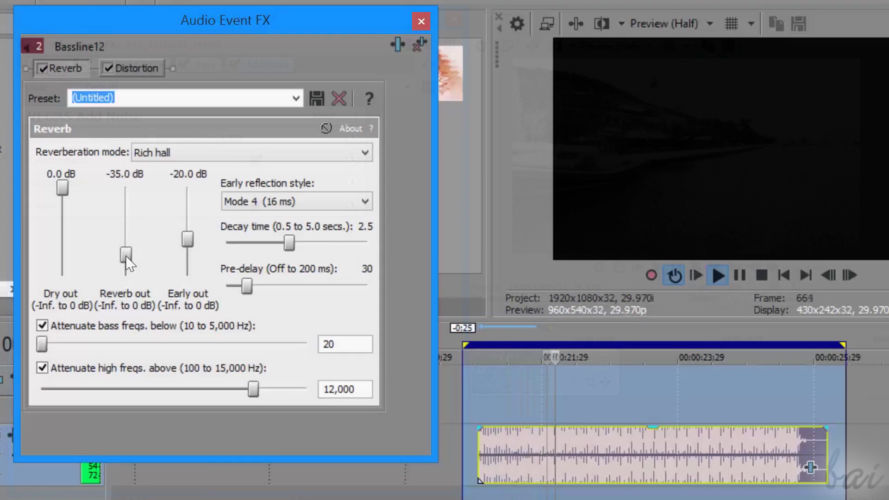
mouse_move(126, 257)
left_mouse_down()
mouse_move(125, 200)
mouse_move(121, 242)
left_mouse_up()
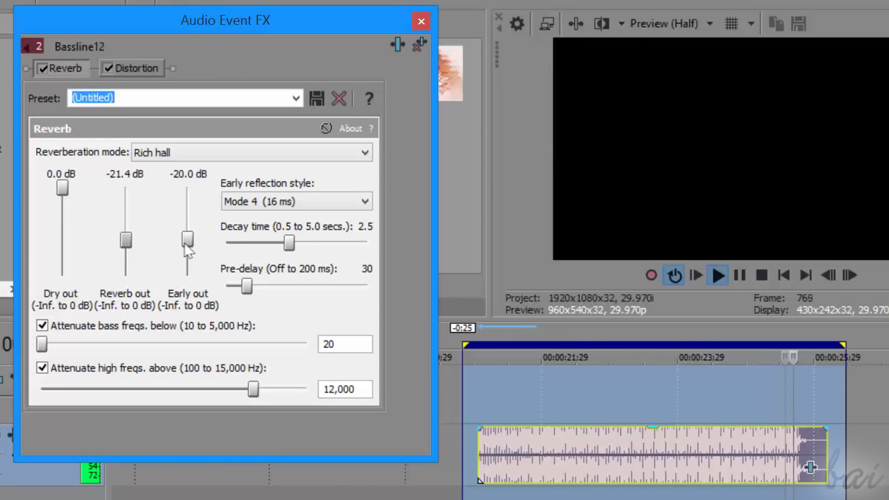
left_click_drag(187, 239, 186, 221)
left_click_drag(188, 227, 188, 215)
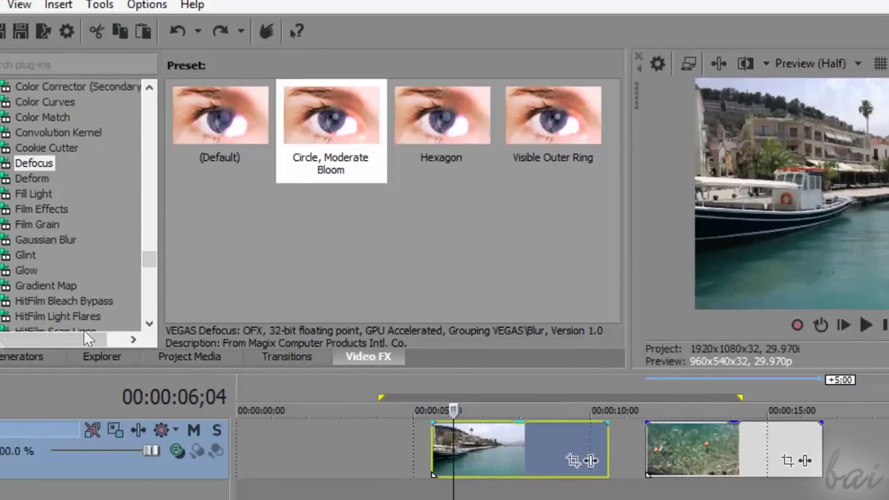
left_click(65, 358)
Step: Browse the Explorer, Project Media, Transitions and Video FX tabs
left_click(147, 357)
left_click(259, 359)
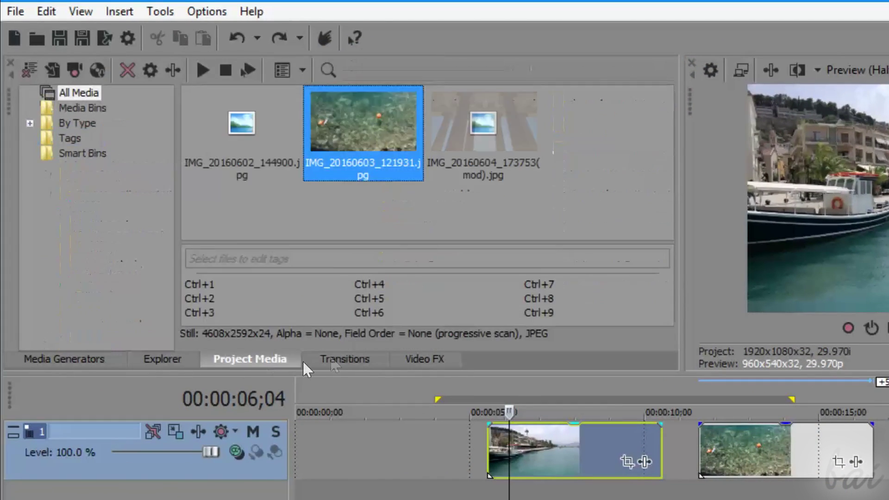
left_click(345, 359)
left_click(414, 361)
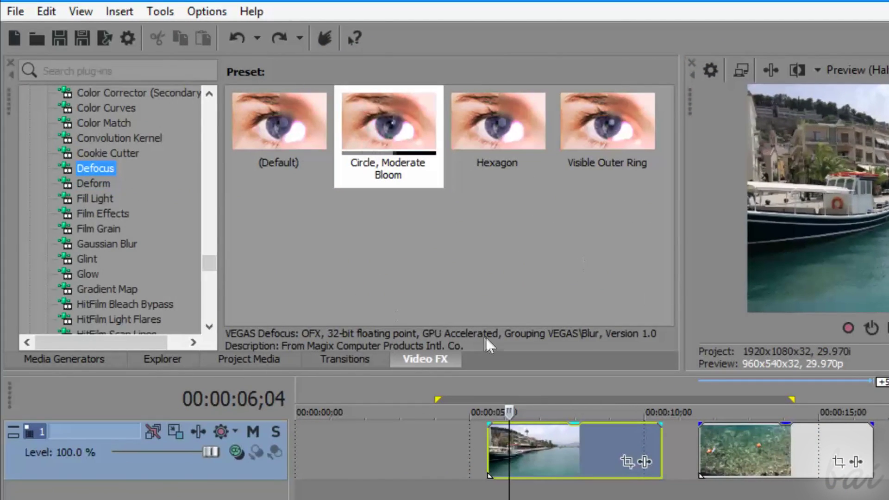
Step: Close the Video FX window with Alt+1 and restore it from View > Window > Video FX
key("alt+1")
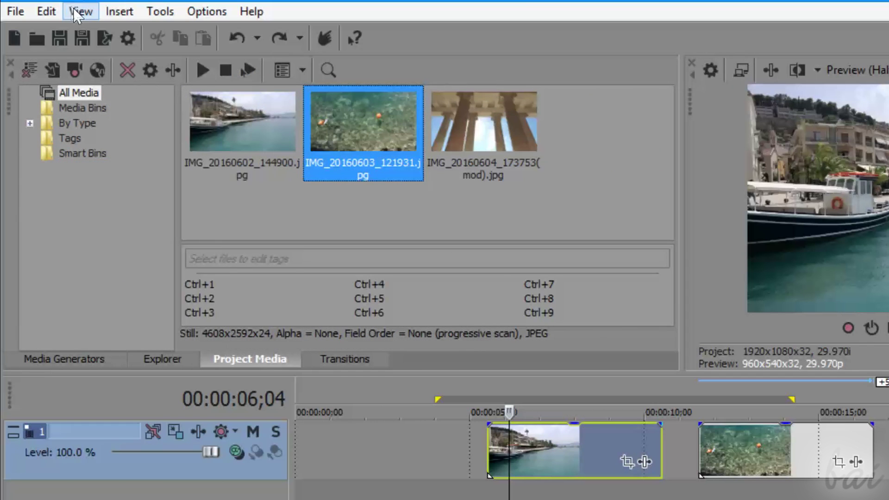
left_click(79, 12)
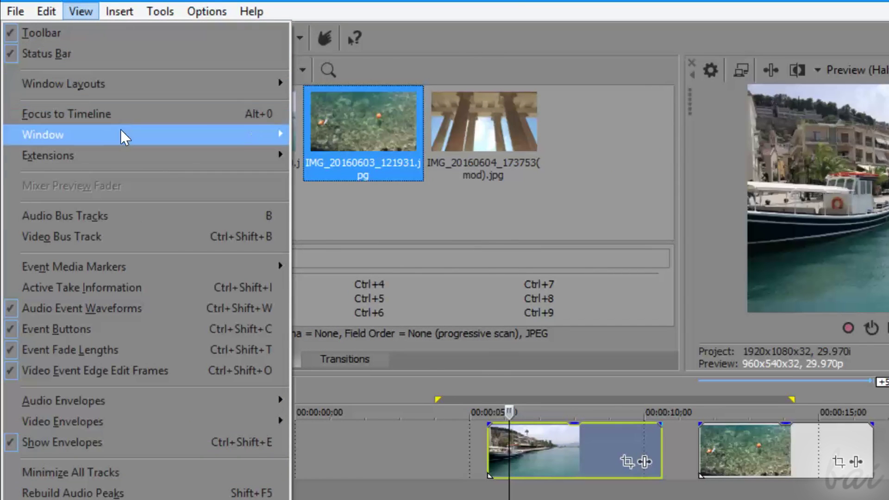
mouse_move(122, 134)
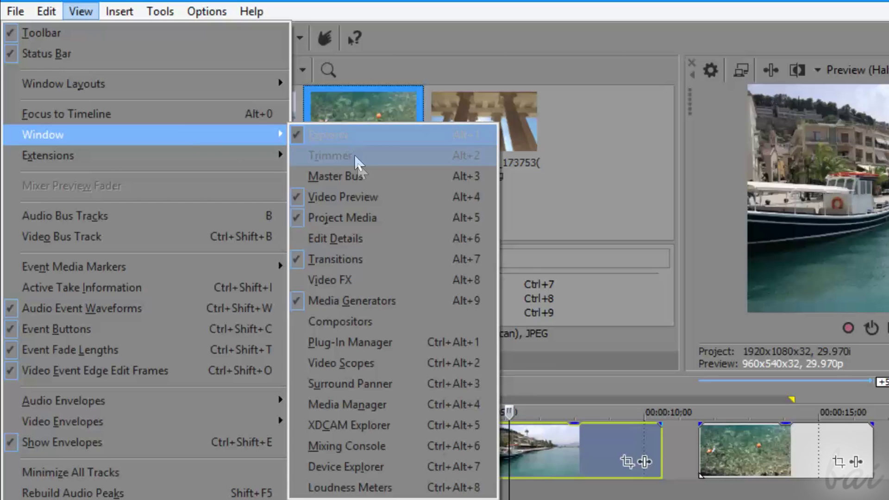
left_click(365, 279)
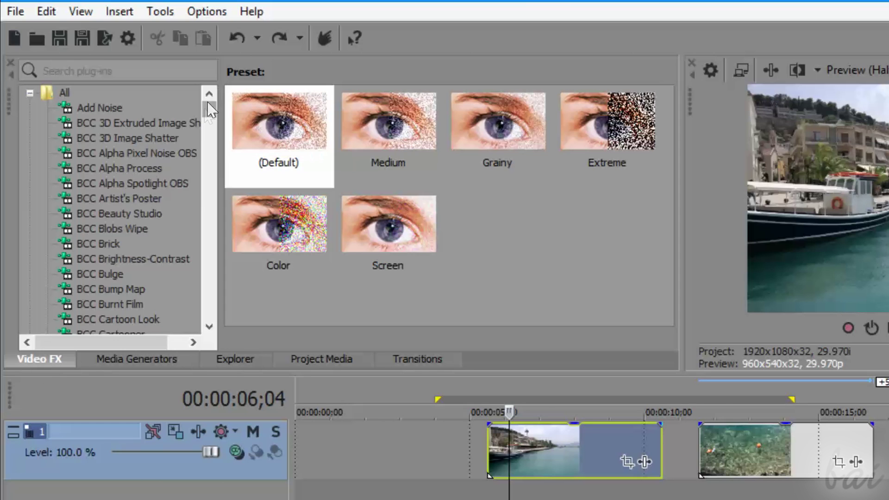
Step: Preview the Cookie Cutter, Deform, Fill Light, Film Effects and Film Grain presets
left_click_drag(209, 104, 209, 259)
left_click(107, 184)
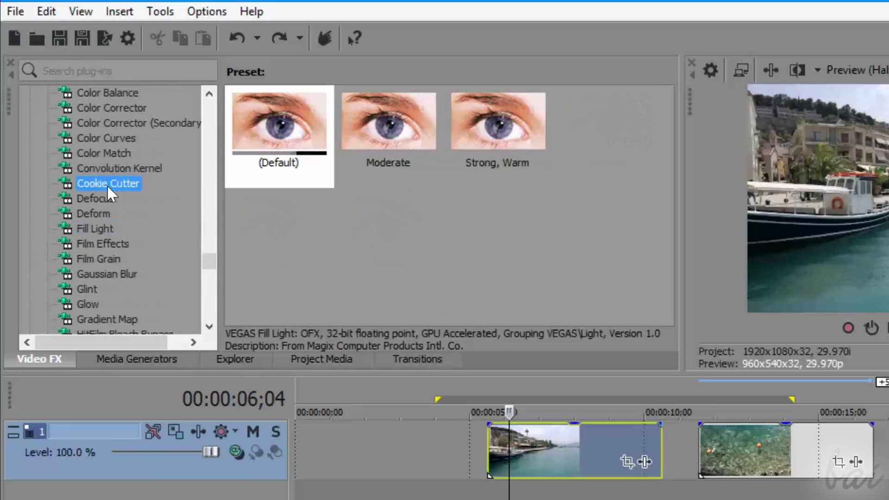
left_click(99, 212)
left_click(102, 229)
left_click(102, 243)
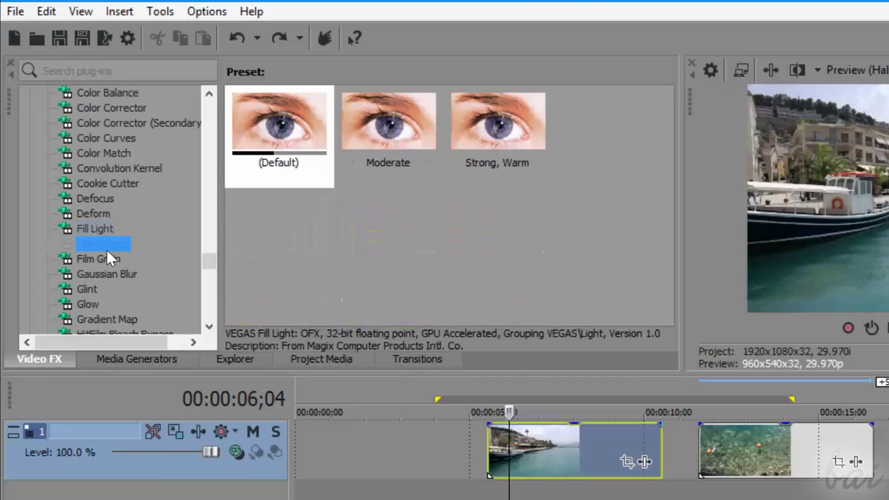
left_click(106, 259)
Step: Apply the Black and White '100%' preset to the harbour clip
scroll(107, 258, "up", 4)
left_click(113, 138)
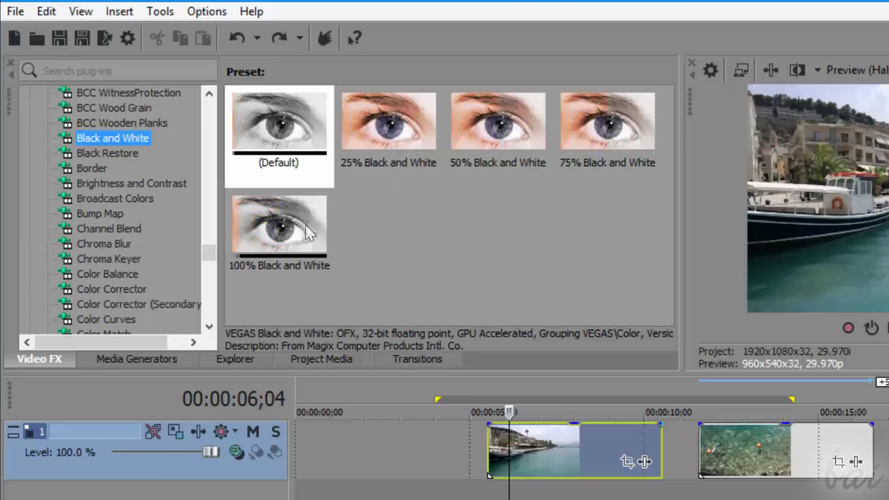
scroll(283, 171, "down", 1)
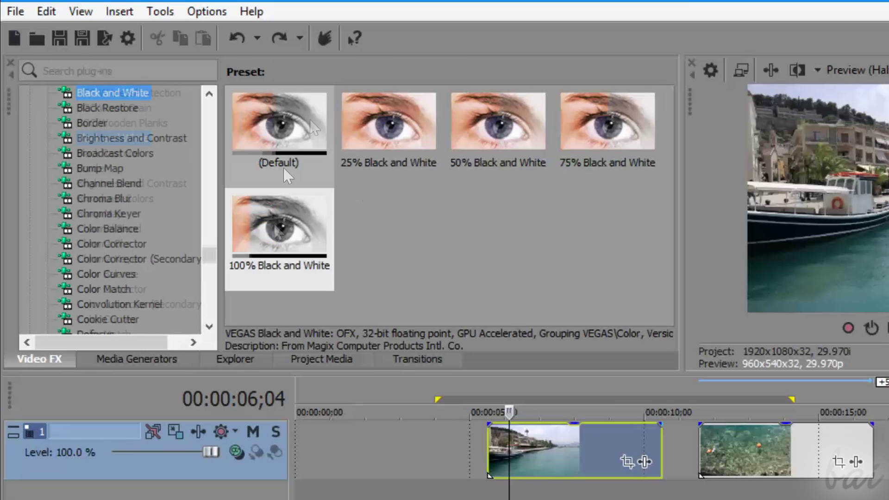
left_click_drag(277, 215, 504, 290)
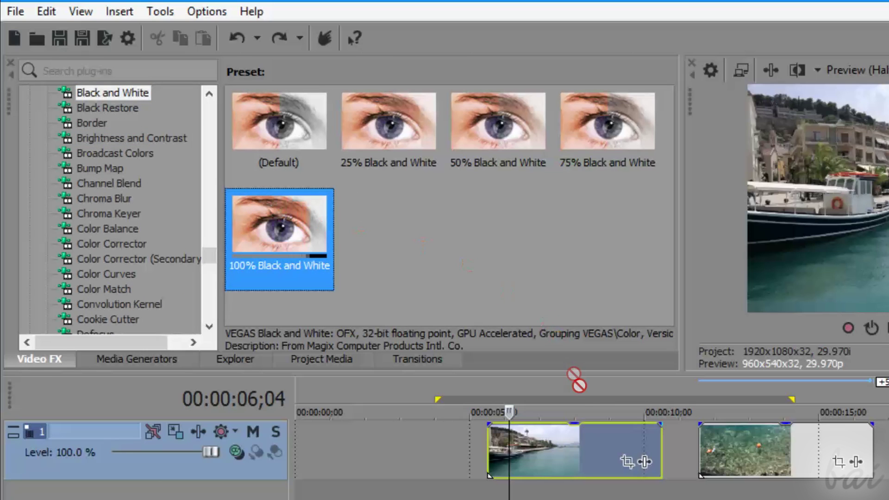
left_click_drag(591, 445, 598, 453)
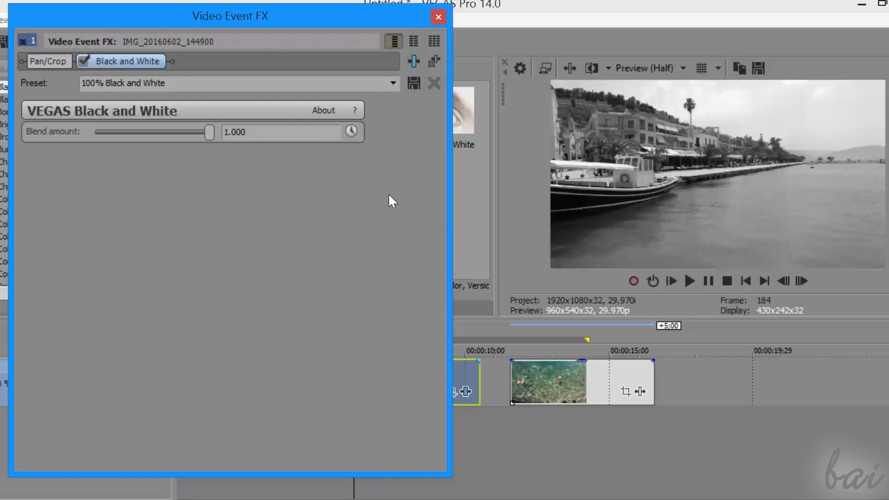
Step: Set Black and White blend to 0.388 and add Rays Luminance with amount lowered to 1.58
left_click_drag(208, 131, 149, 134)
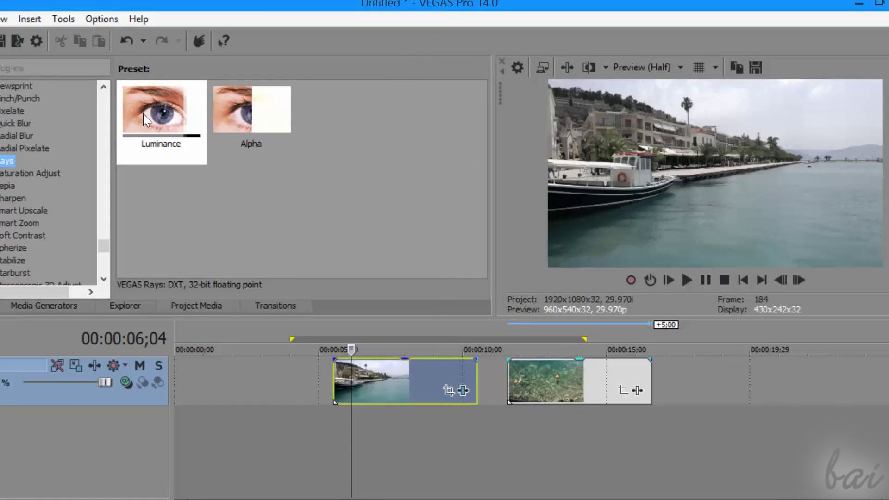
left_click_drag(146, 120, 391, 283)
left_click_drag(403, 377, 403, 376)
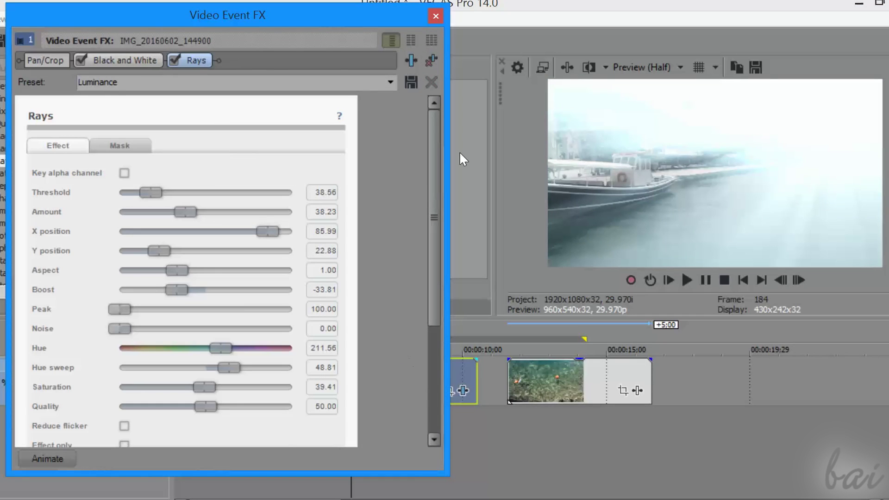
left_click_drag(178, 215, 122, 212)
left_click_drag(153, 194, 204, 193)
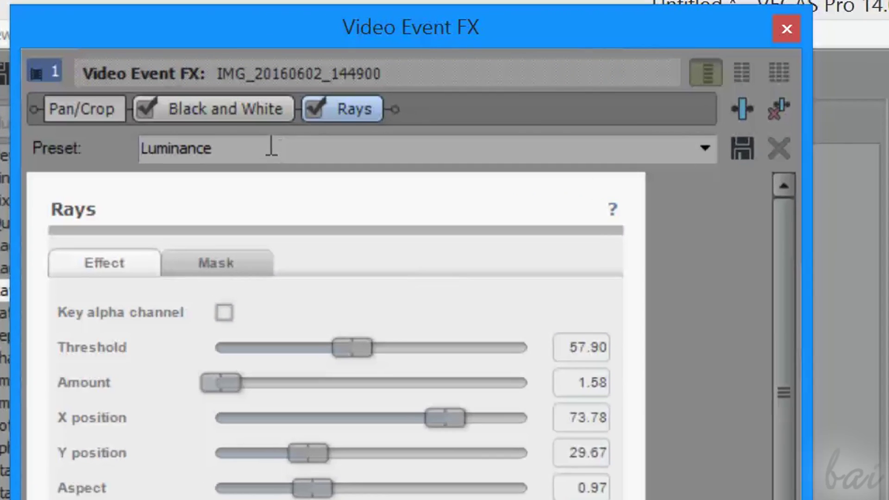
Step: Save the Rays settings as preset 'MyPreset', reselect it, and close the Video Event FX window
left_click(156, 82)
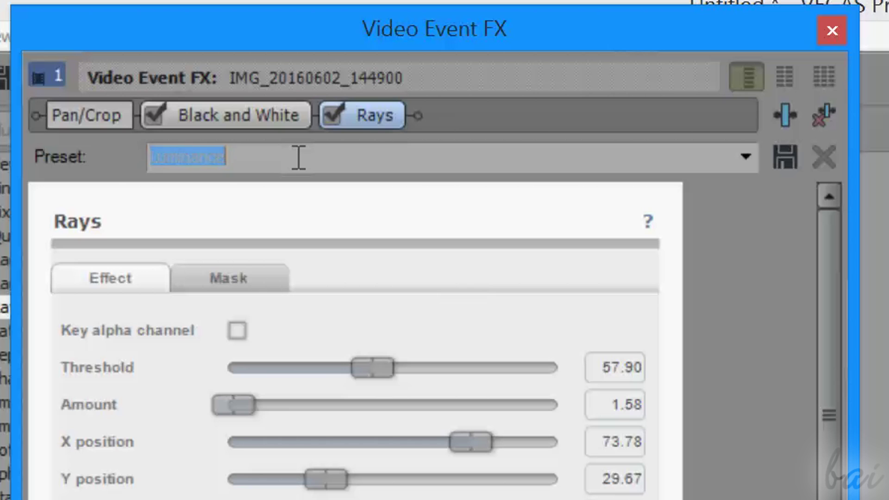
type("MyPreset")
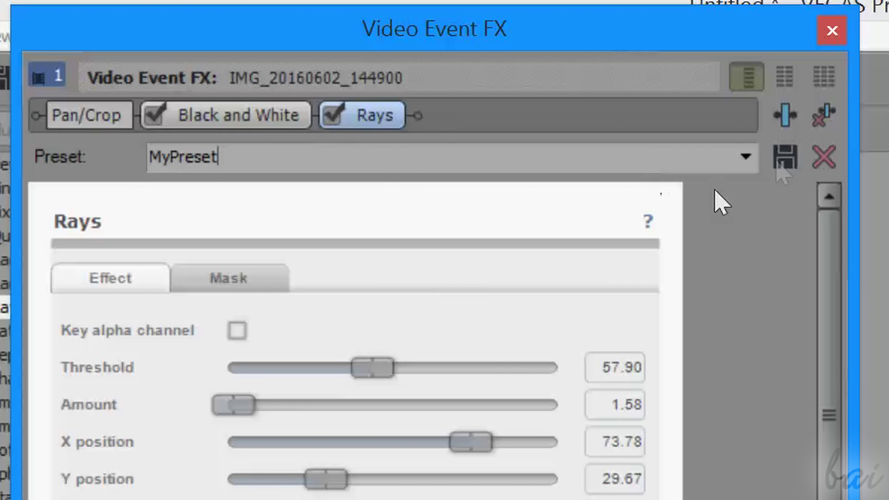
left_click(777, 163)
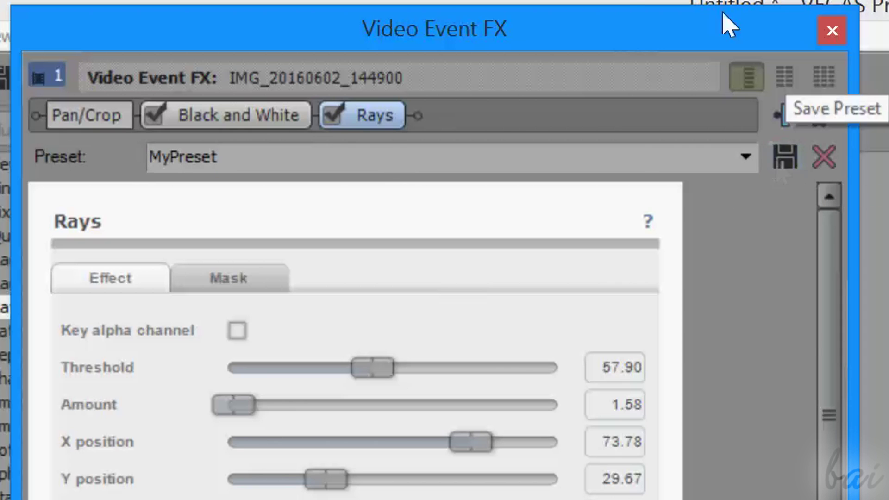
left_click(745, 160)
scroll(750, 171, "up", 2)
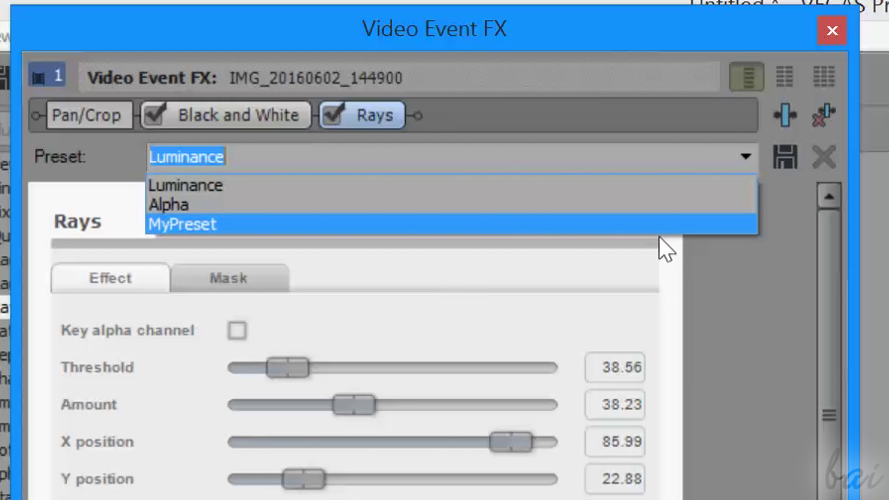
left_click(660, 229)
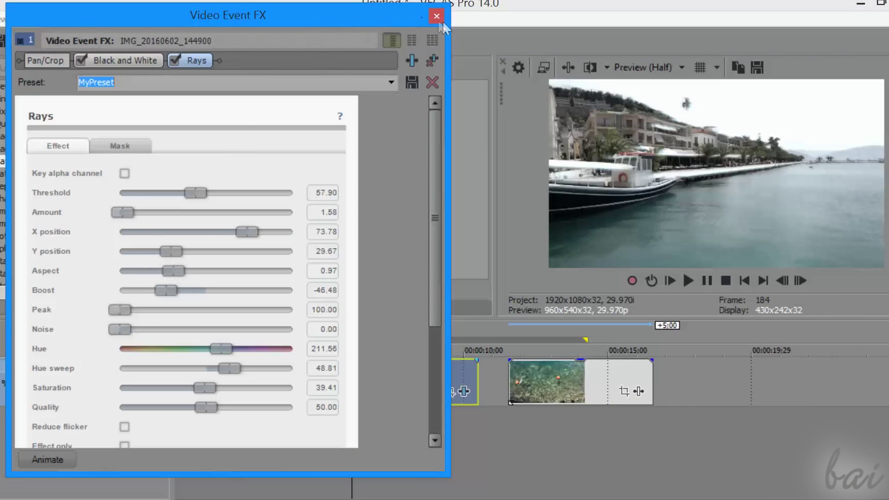
left_click(437, 17)
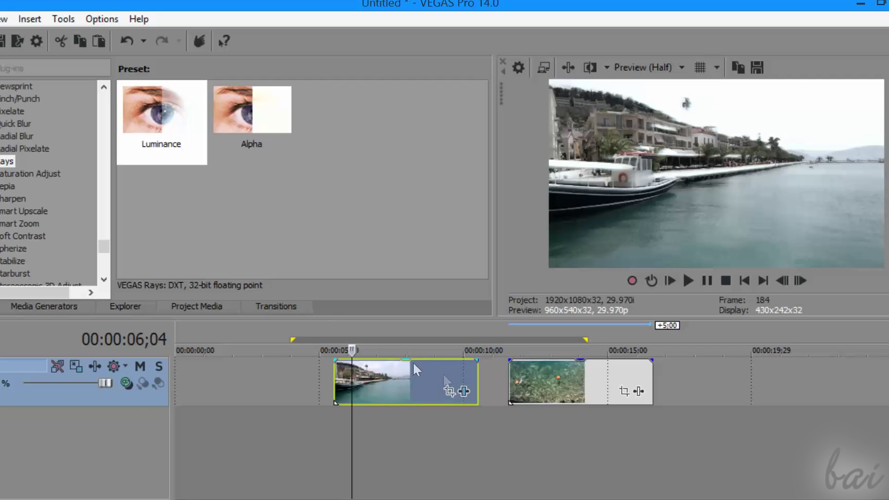
Step: Reopen the harbour clip's Video Event FX from its context menu, showing Black and White and Rays
left_click(464, 392)
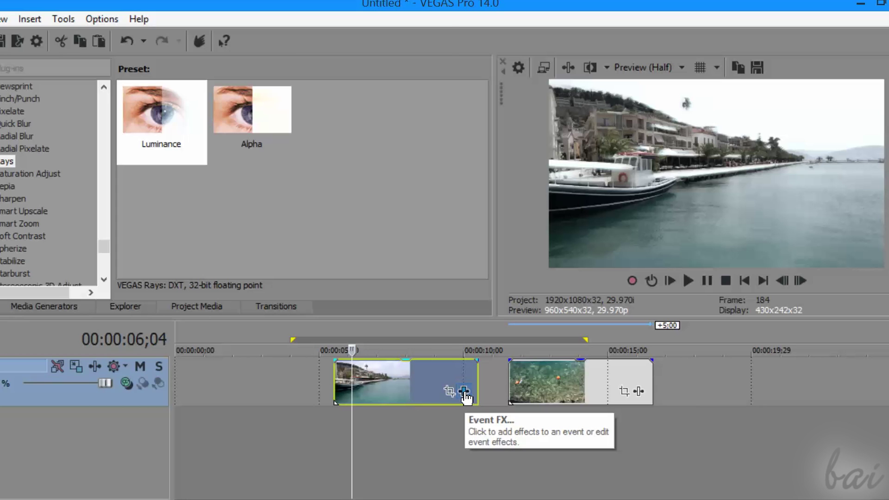
left_click(465, 392)
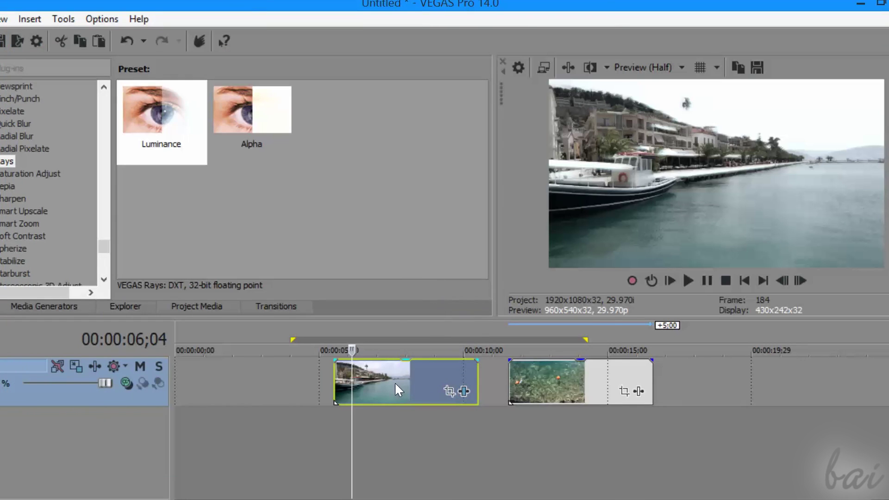
right_click(395, 382)
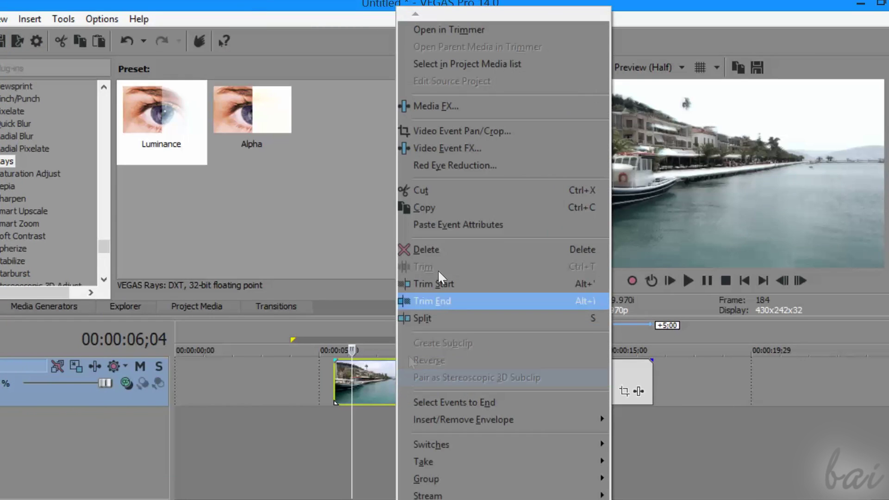
left_click(504, 149)
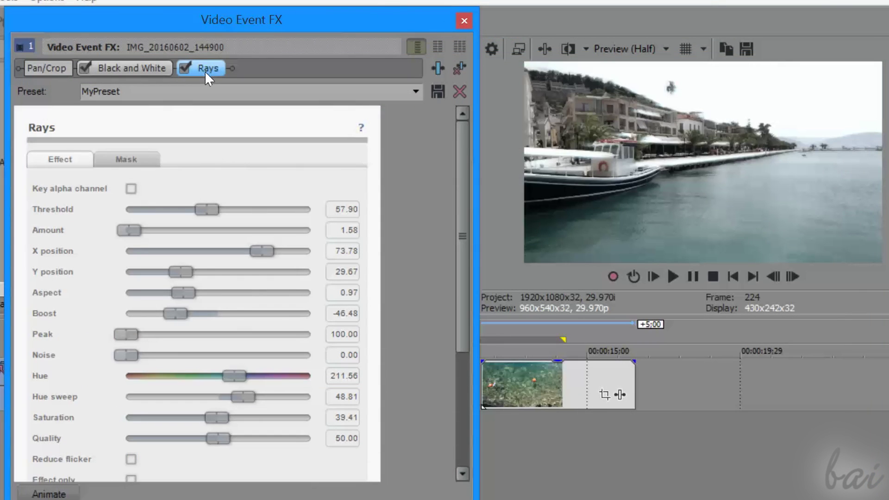
Step: Try reordering Rays and Wave within the harbour clip's FX chain
left_click_drag(204, 71, 247, 74)
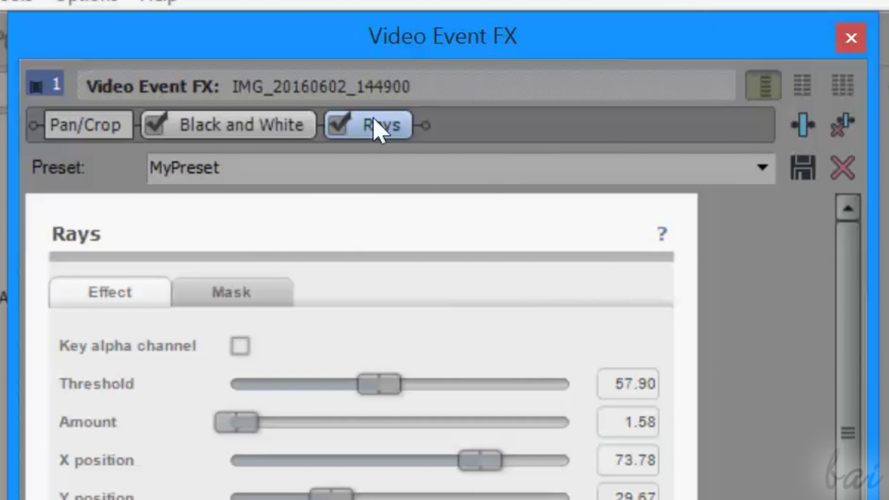
left_click_drag(206, 76, 86, 67)
left_click_drag(158, 124, 460, 149)
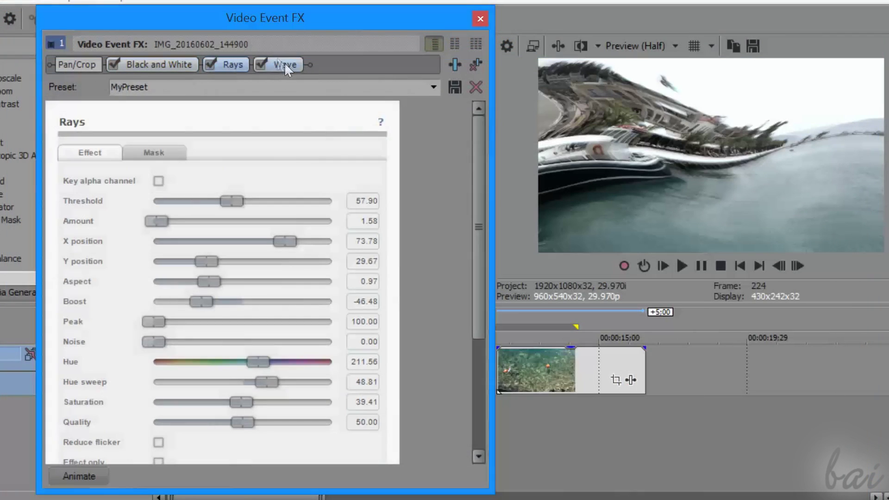
left_click_drag(285, 67, 108, 65)
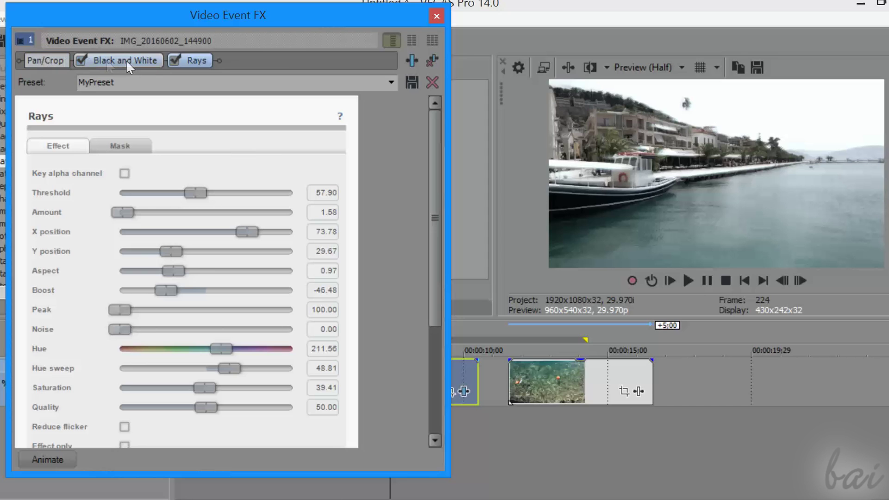
left_click(43, 59)
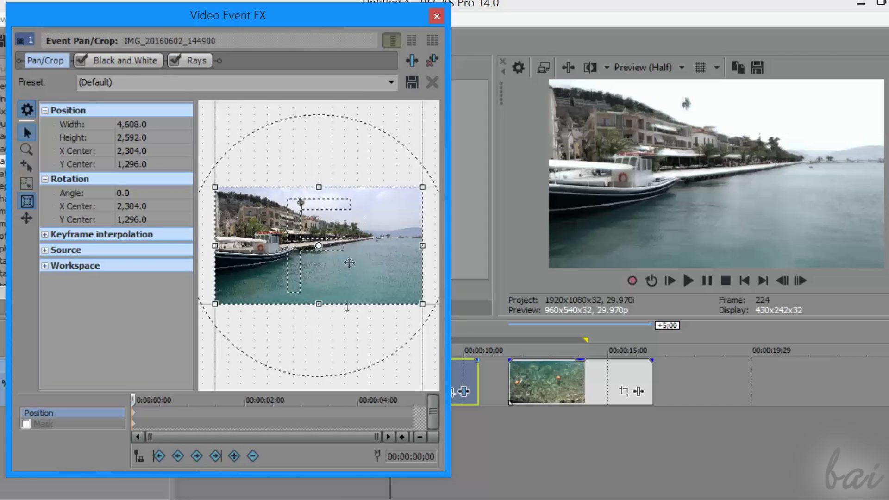
mouse_move(344, 264)
left_mouse_down()
mouse_move(339, 200)
mouse_move(330, 251)
mouse_move(346, 260)
left_mouse_up()
mouse_move(213, 188)
left_mouse_down()
mouse_move(261, 204)
mouse_move(269, 167)
mouse_move(222, 151)
mouse_move(215, 187)
left_mouse_up()
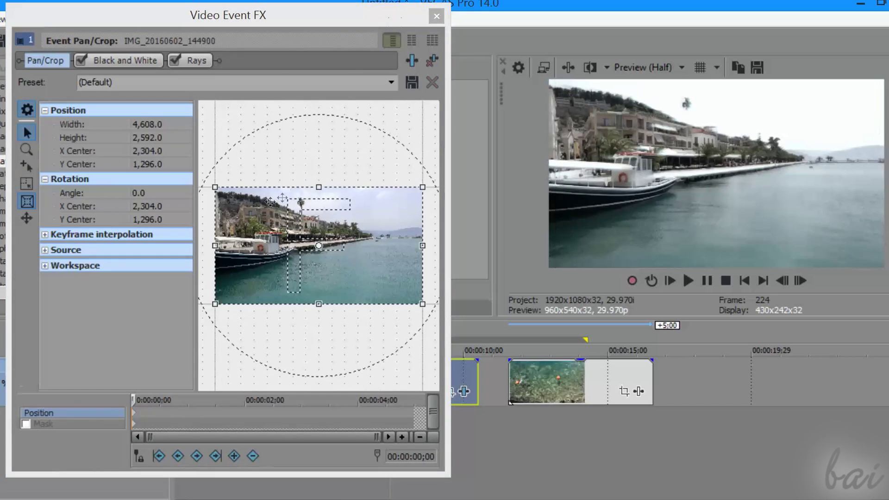
left_click_drag(230, 148, 265, 152)
key("ctrl+z")
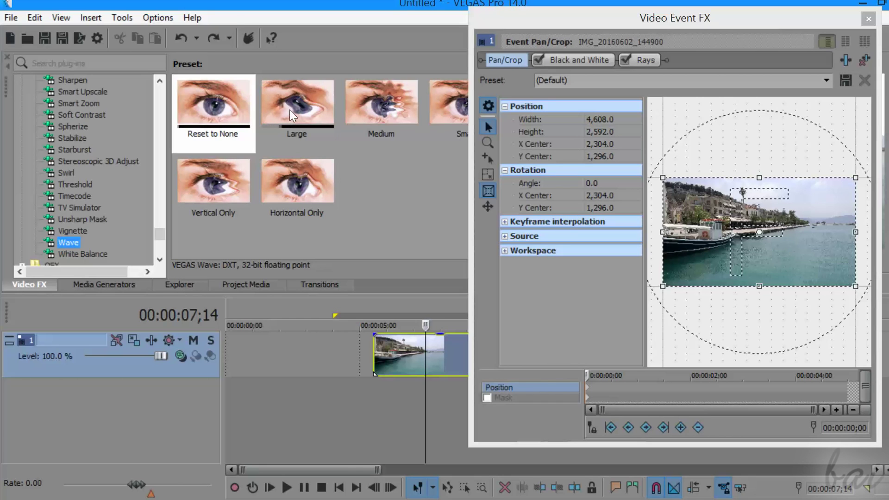
Step: Apply the Wave 'Large' preset to the harbour clip and inspect each effect in the chain
left_click(290, 110)
left_click_drag(368, 252, 404, 353)
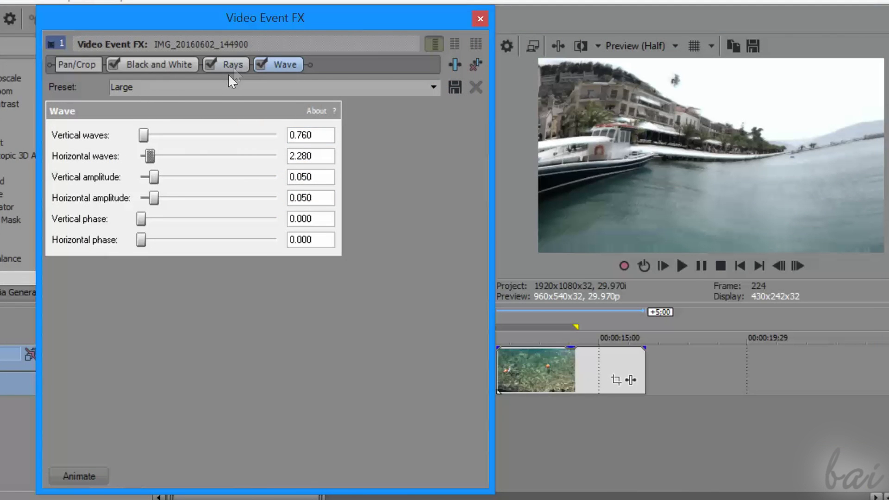
left_click(235, 64)
left_click(148, 69)
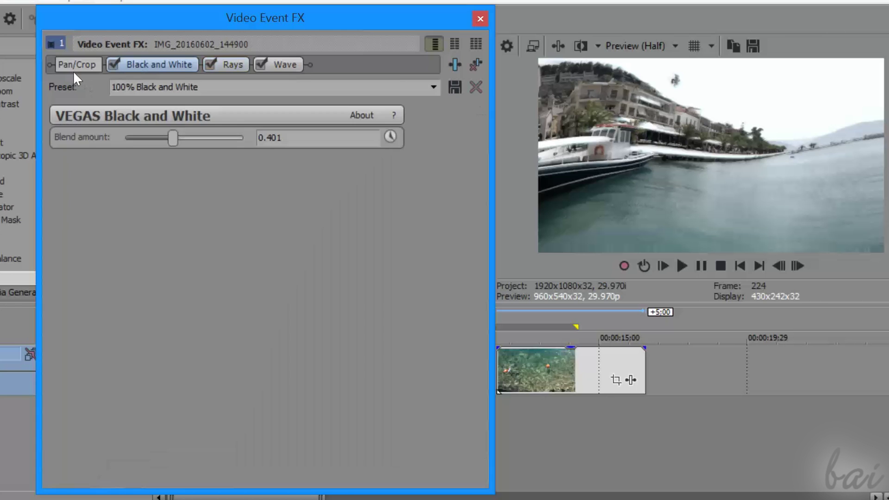
left_click(73, 70)
left_click(160, 62)
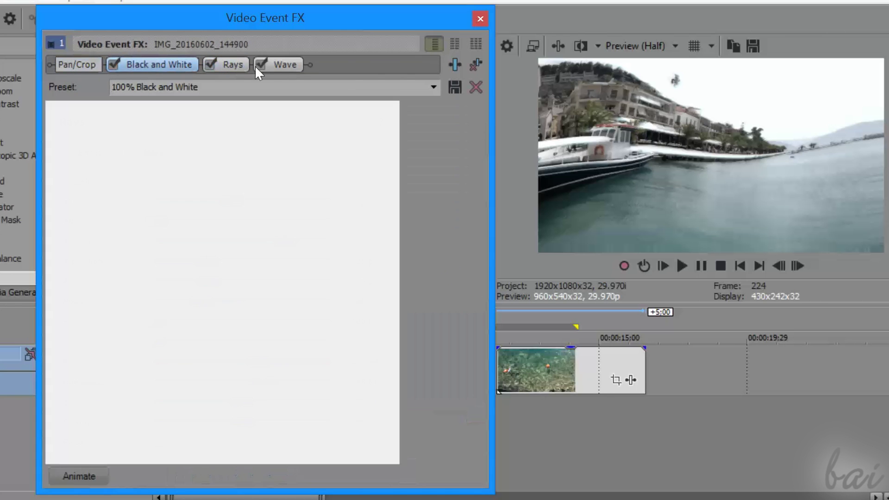
left_click(279, 65)
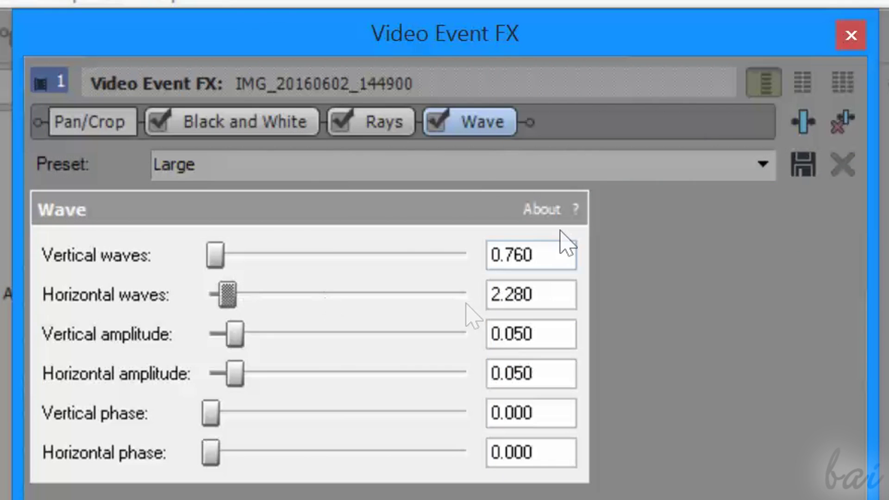
left_click(387, 124)
left_click(217, 127)
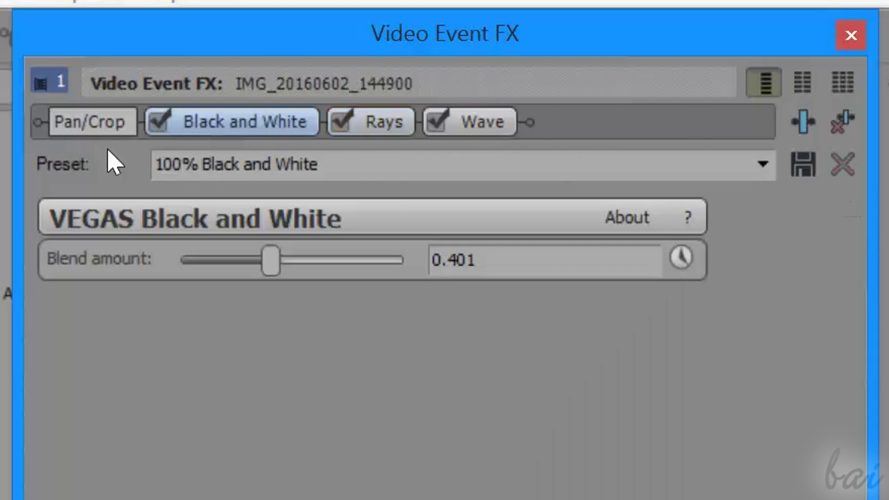
left_click(86, 131)
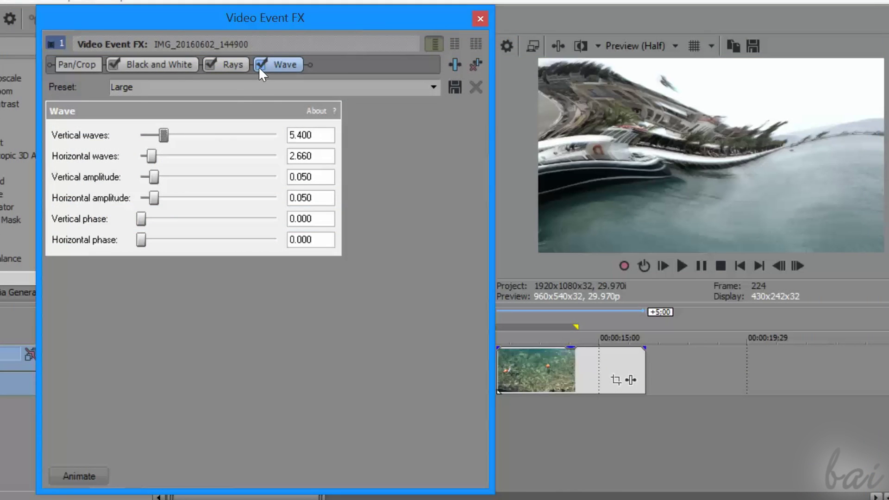
Step: Toggle Wave and Rays off and on, enable Black and White, then remove Wave
left_click(258, 65)
left_click(259, 66)
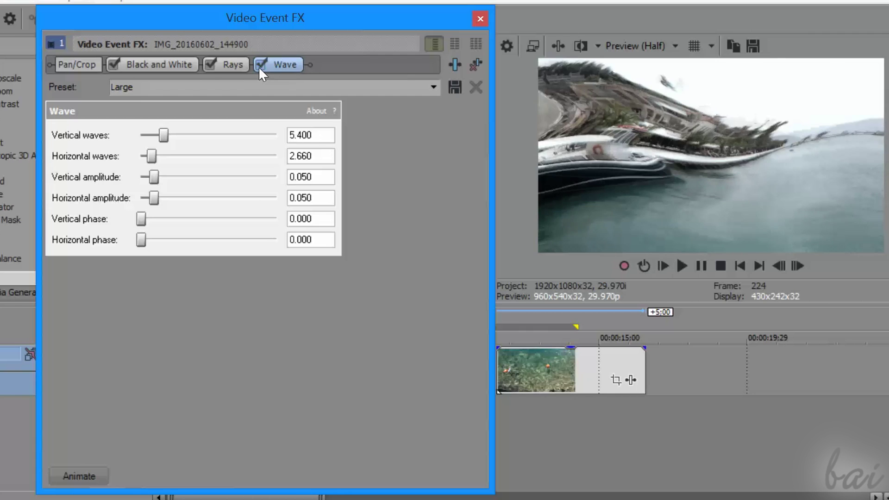
left_click(114, 64)
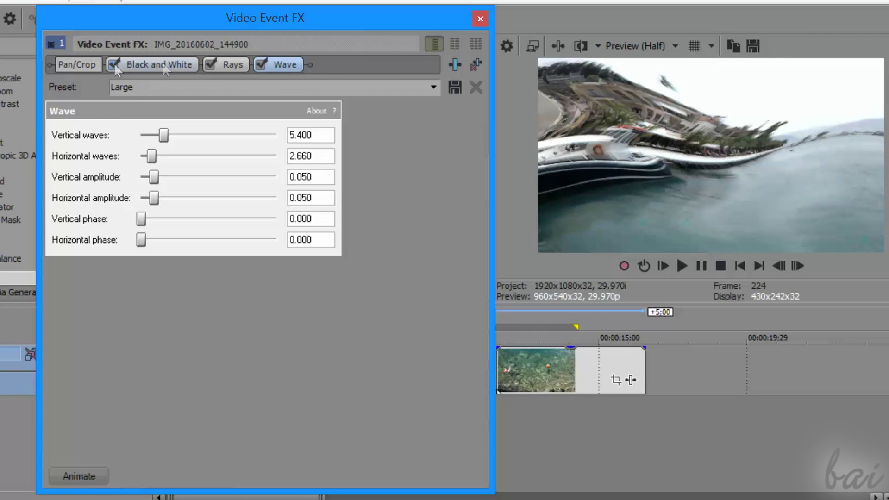
left_click(214, 66)
left_click(215, 66)
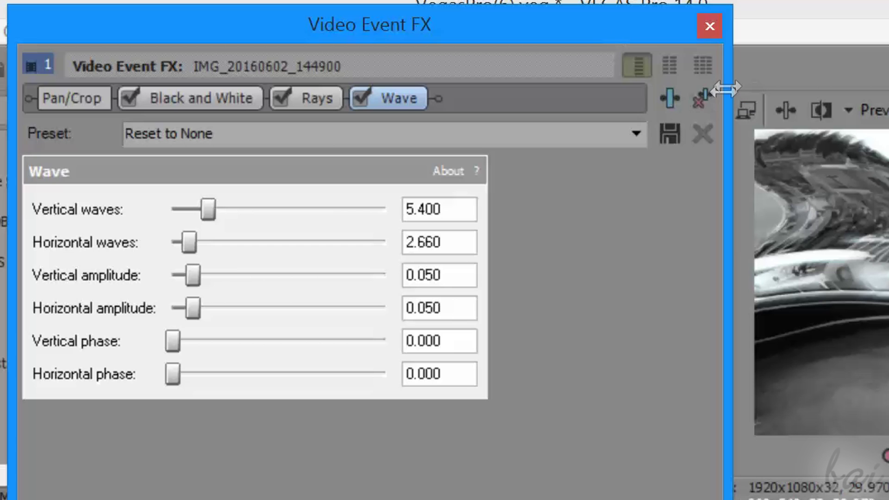
left_click(704, 106)
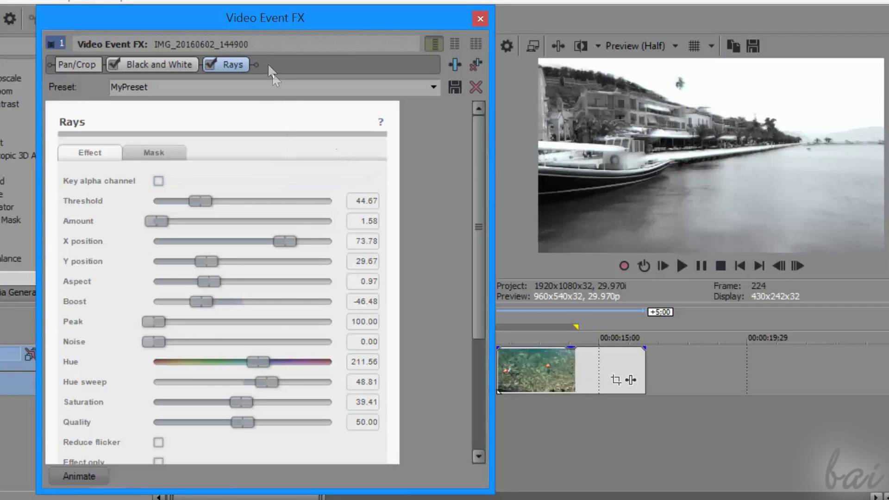
left_click(462, 60)
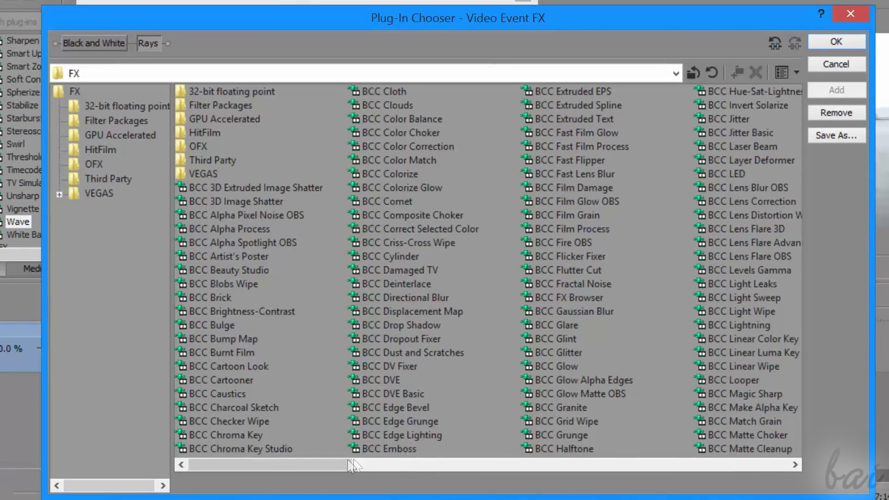
Step: Add VEGAS Add Noise after Rays and set its noise level to about 0.128
left_click_drag(278, 465, 467, 467)
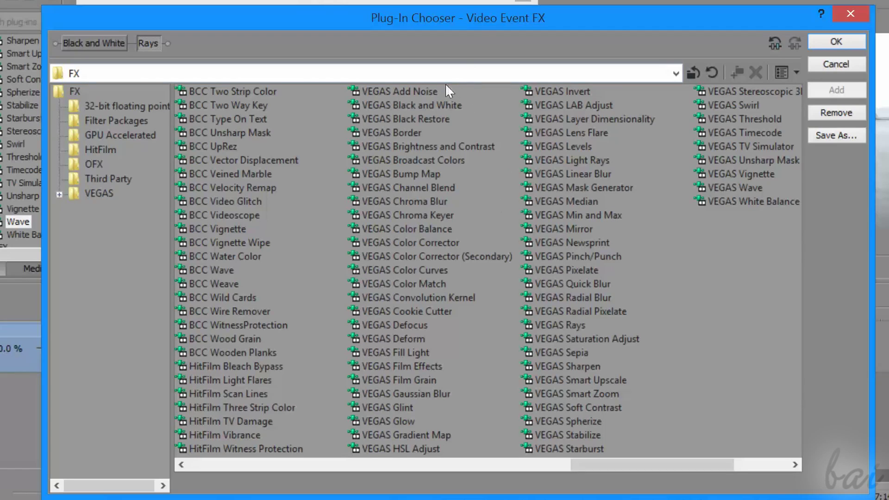
left_click(422, 95)
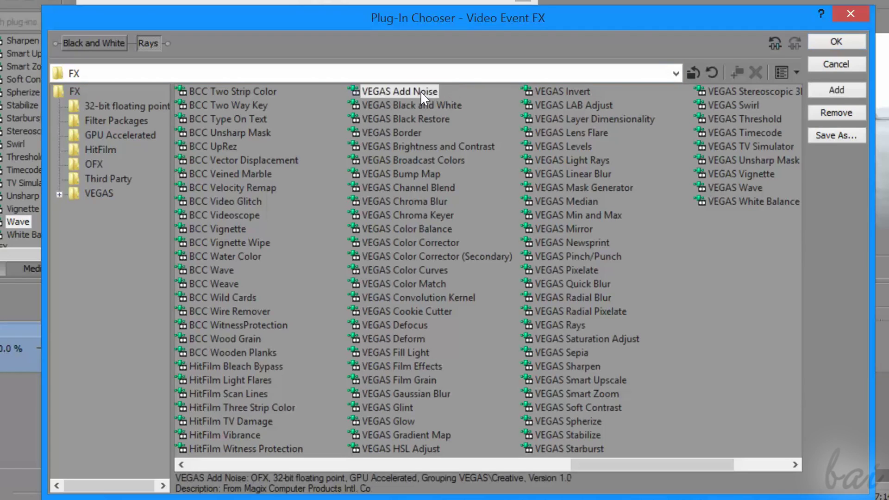
left_click(836, 91)
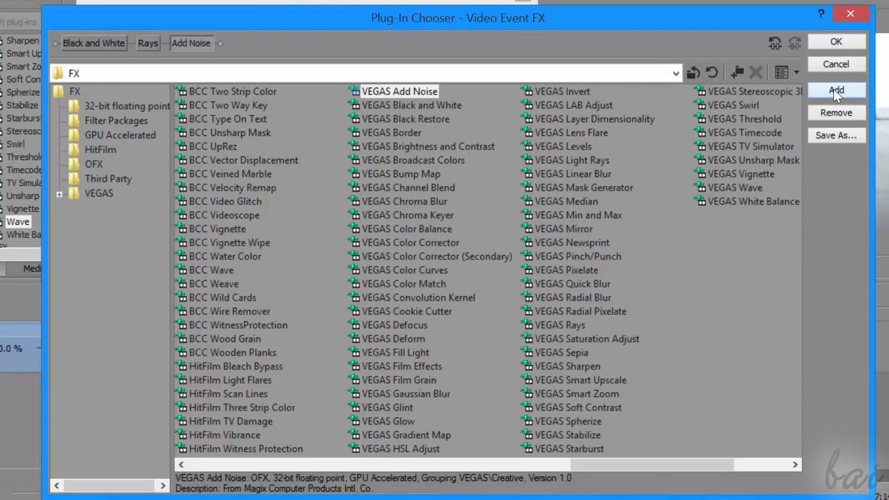
left_click(835, 42)
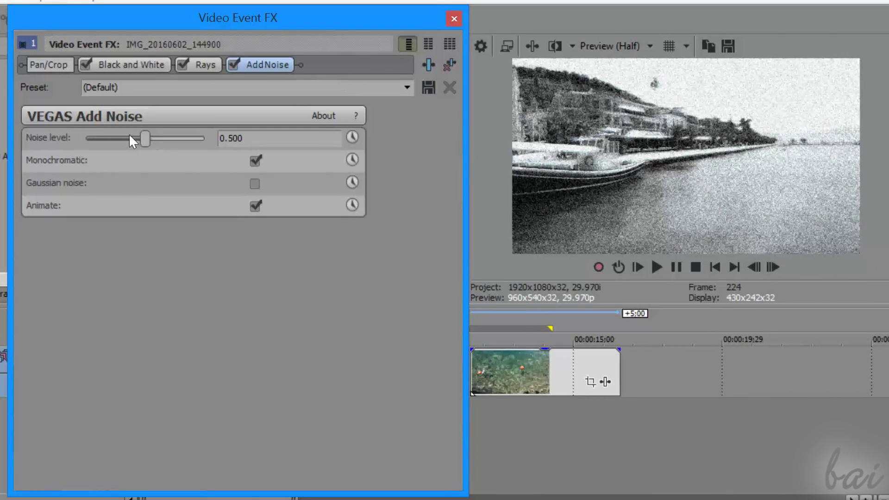
left_click_drag(145, 139, 208, 139)
left_click_drag(209, 139, 93, 140)
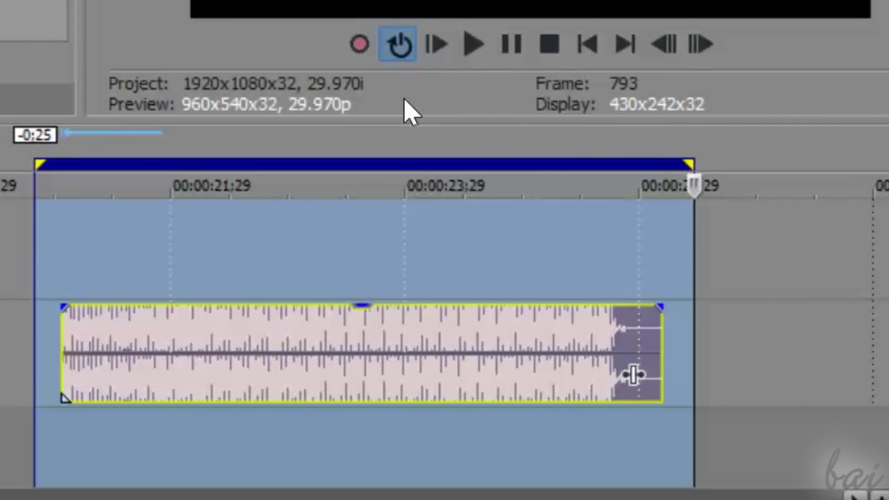
Step: Play the loop, preview Gaussian Blur, Glow and Gradient Map presets, then open Bassline12's Event FX
left_click(473, 46)
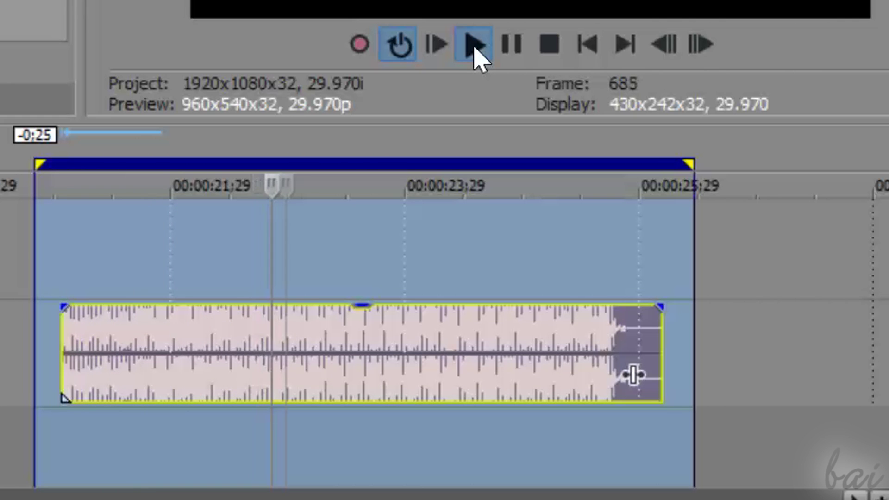
left_click(110, 229)
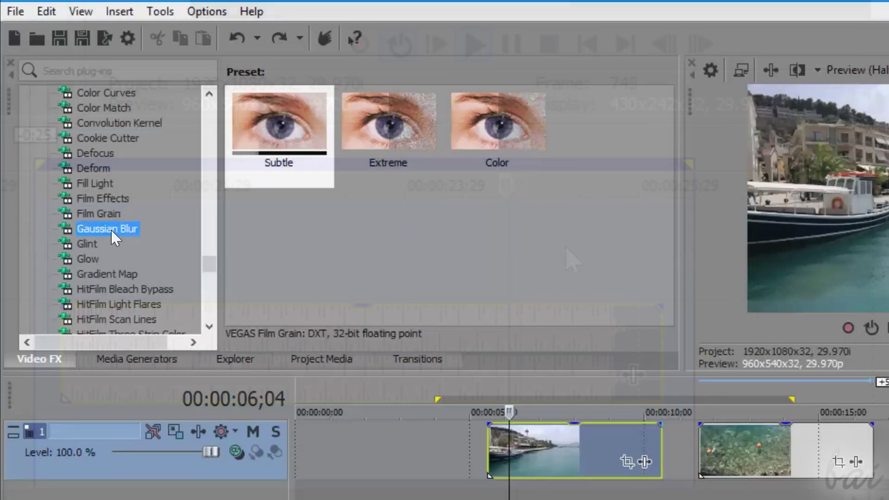
scroll(110, 228, "down", 3)
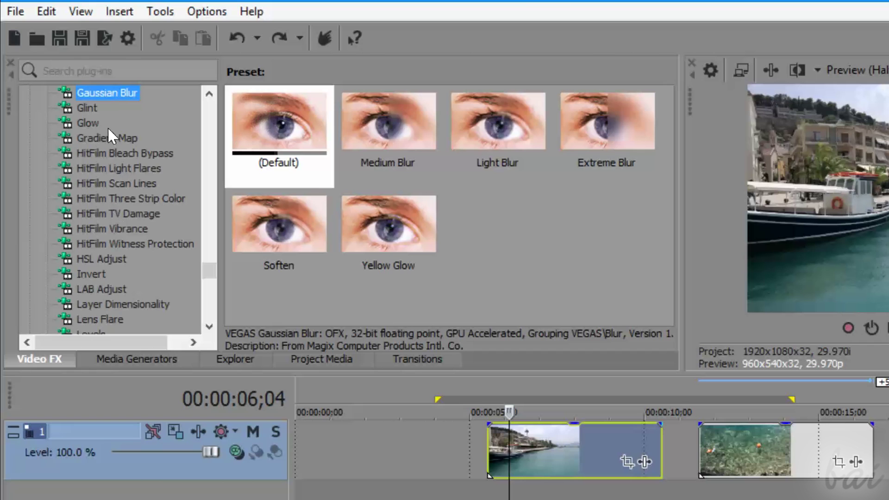
left_click(107, 124)
left_click(109, 139)
scroll(146, 171, "down", 1)
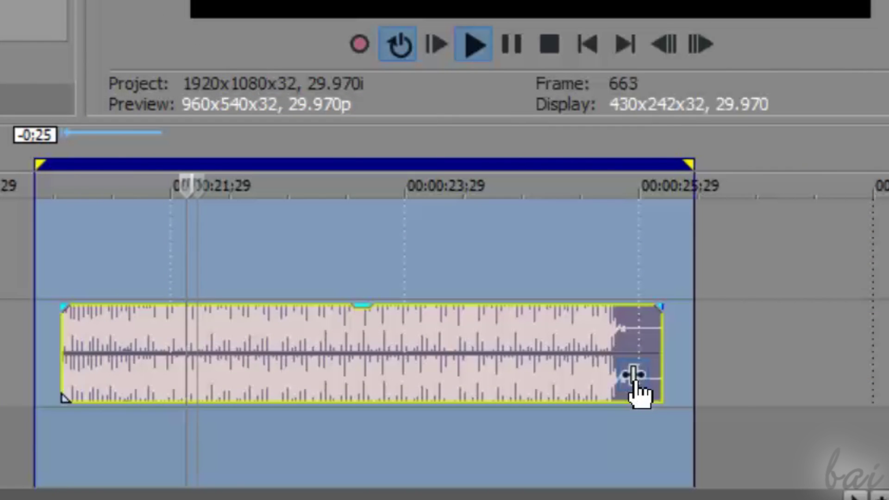
left_click(633, 379)
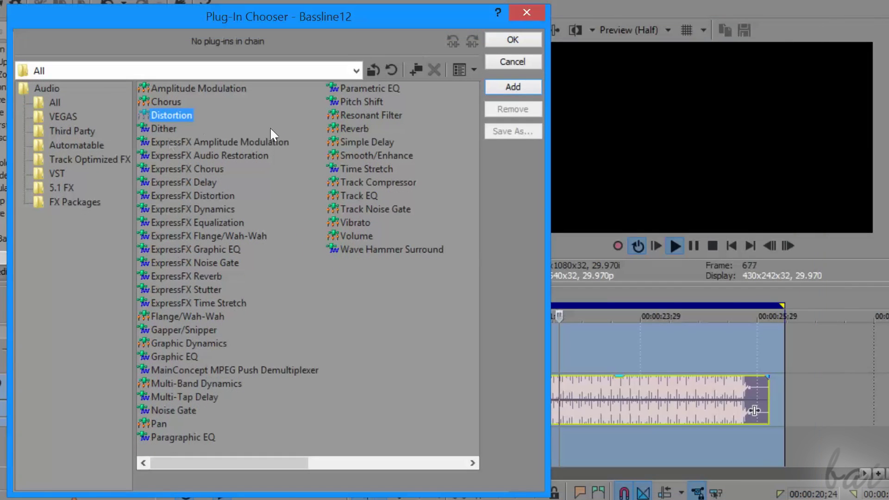
Step: Add Reverb and then Distortion to the Bassline12 audio effects chain and confirm it
left_click(353, 129)
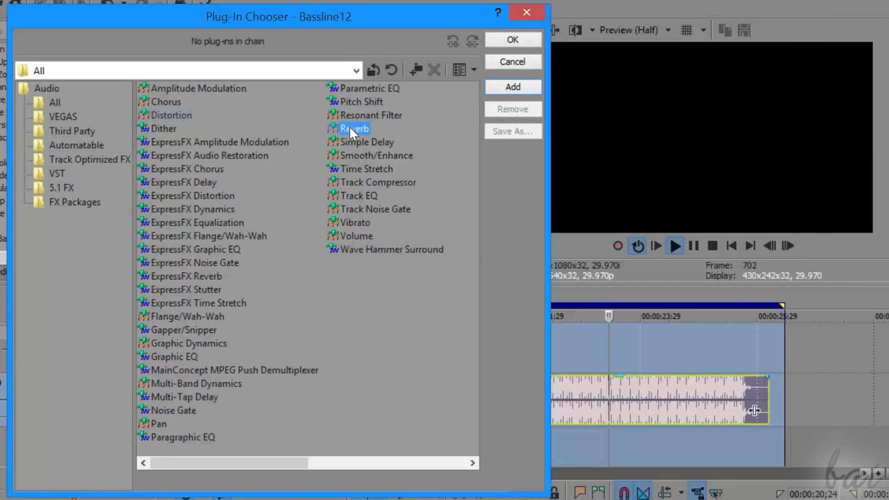
left_click(509, 88)
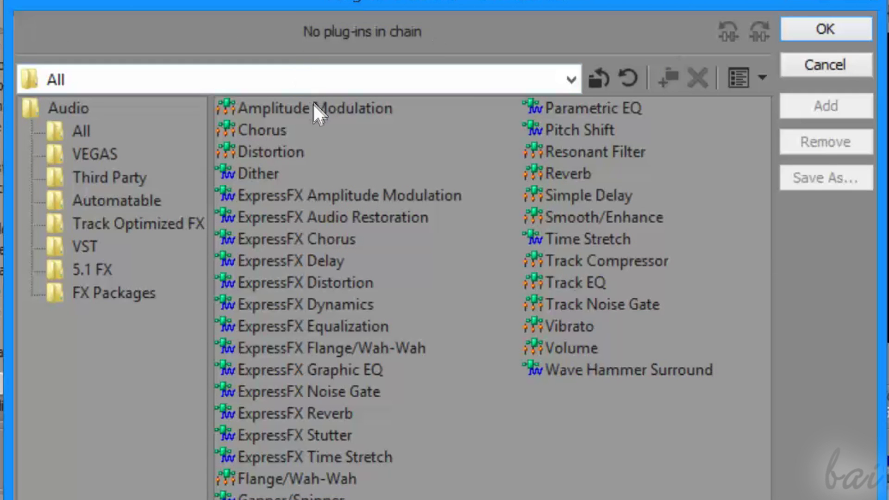
left_click(277, 105)
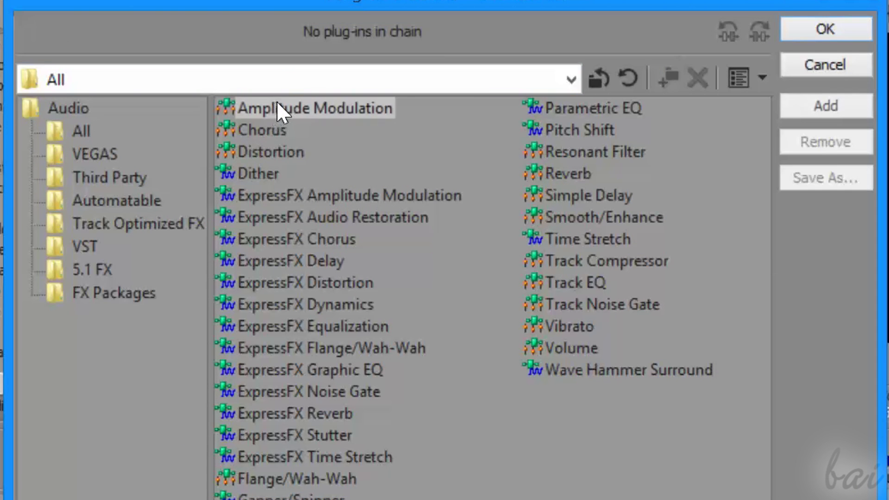
left_click(276, 107)
left_click(259, 129)
left_click(261, 153)
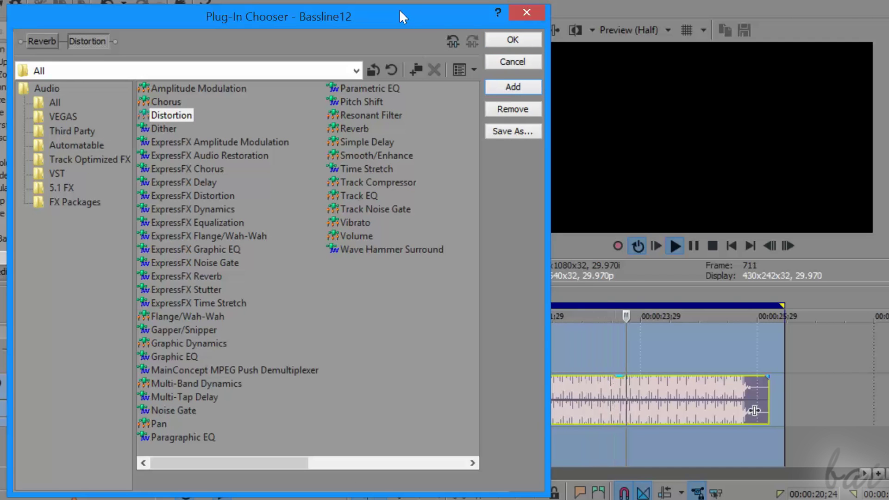
left_click(515, 40)
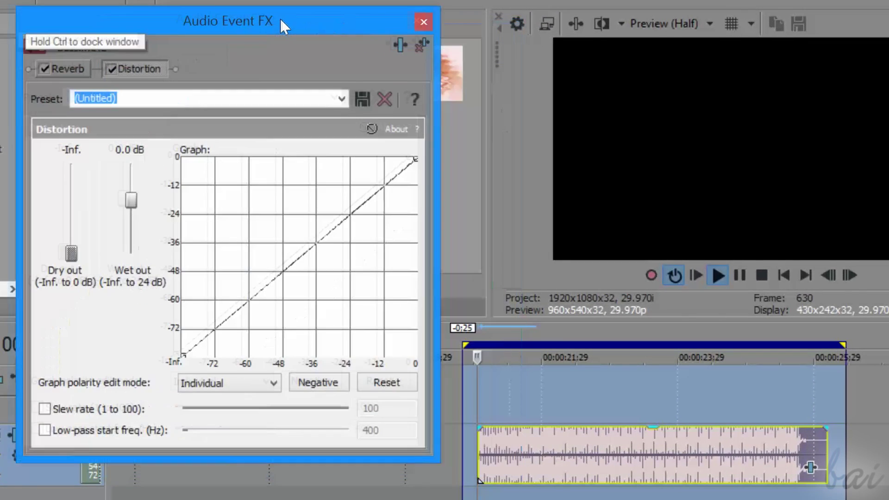
Step: Add a point to the Distortion curve and pull it down to reshape it
left_click_drag(280, 18, 277, 17)
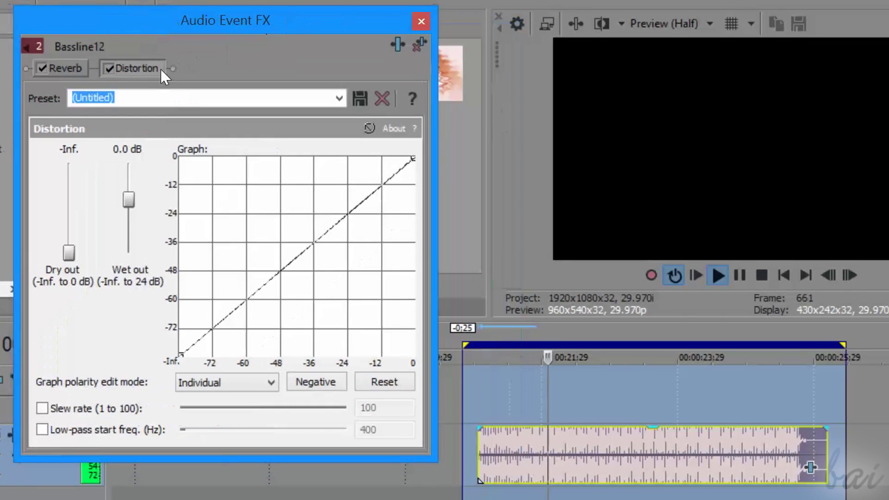
left_click(65, 68)
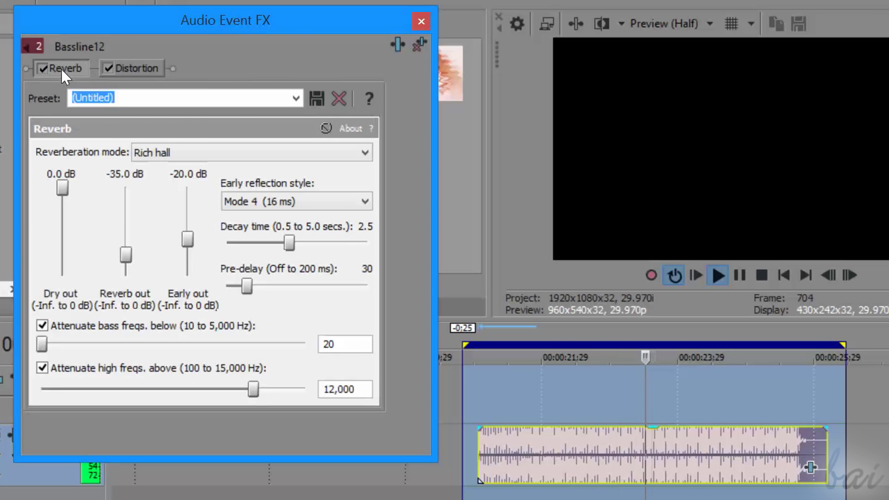
left_click(134, 70)
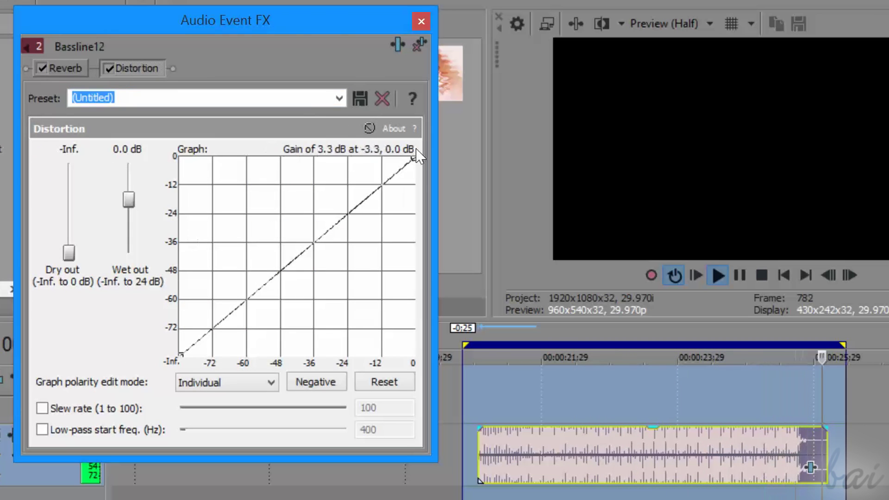
left_click_drag(334, 231, 275, 287)
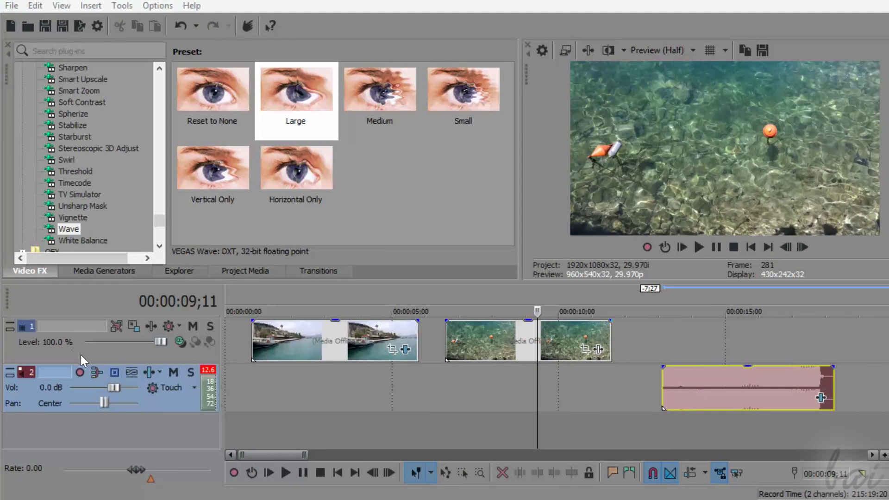
left_click(81, 355)
left_click(85, 218)
left_click(90, 207)
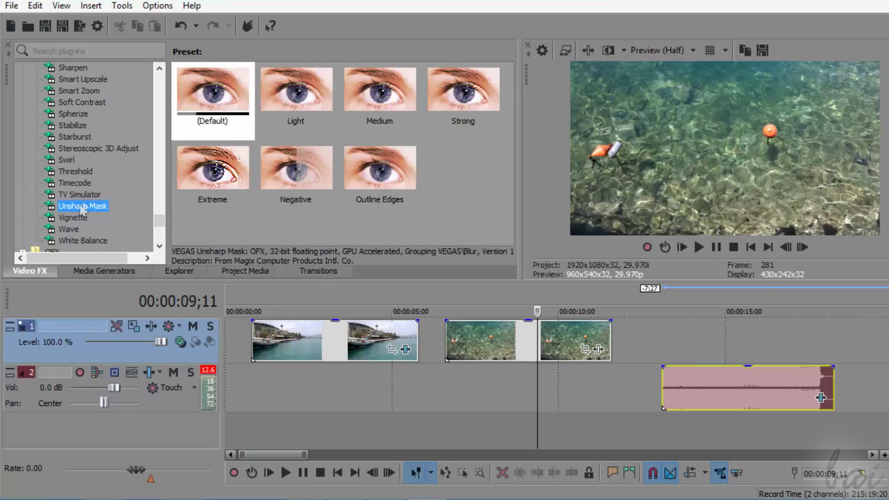
left_click(83, 194)
left_click(79, 181)
left_click(84, 170)
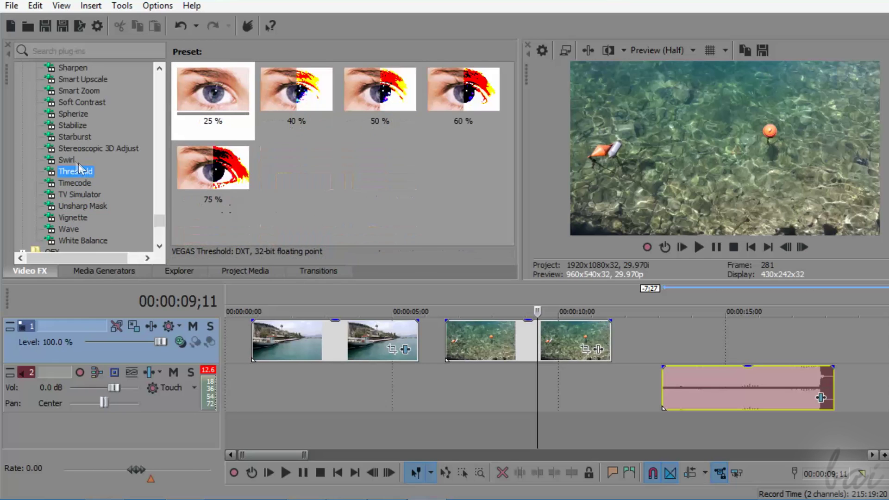
left_click(77, 158)
left_click(87, 149)
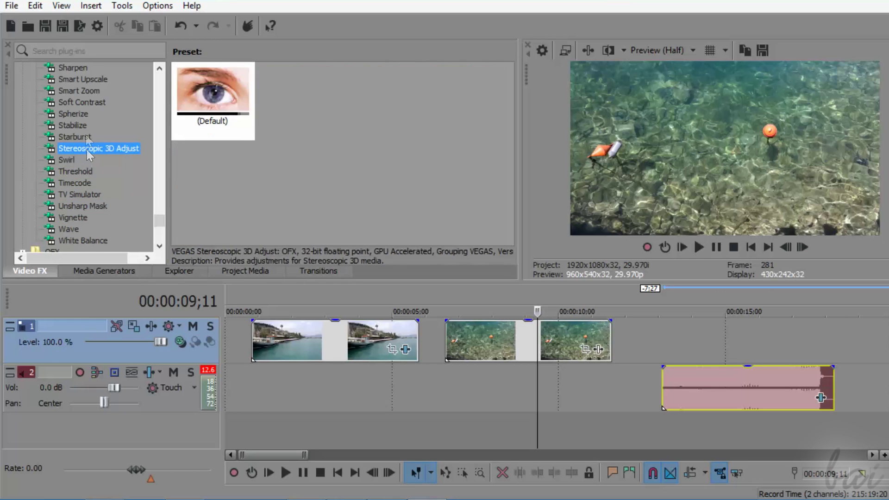
left_click(84, 137)
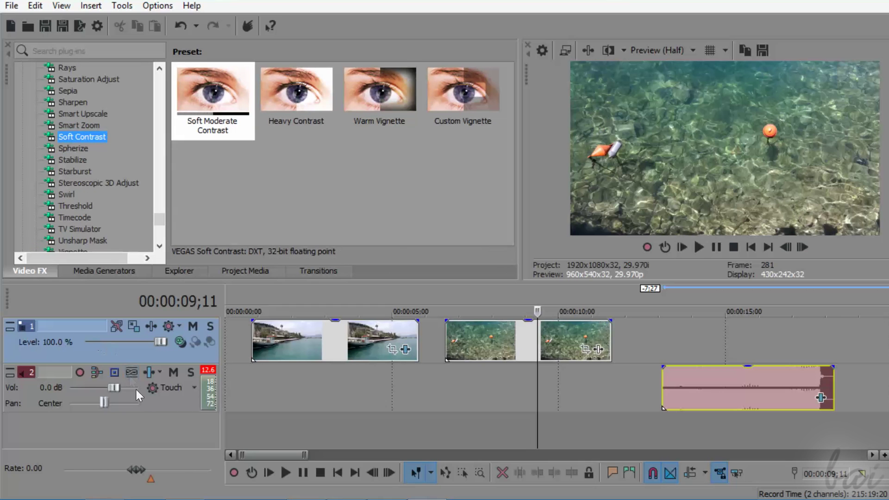
left_click(142, 393)
left_click(129, 346)
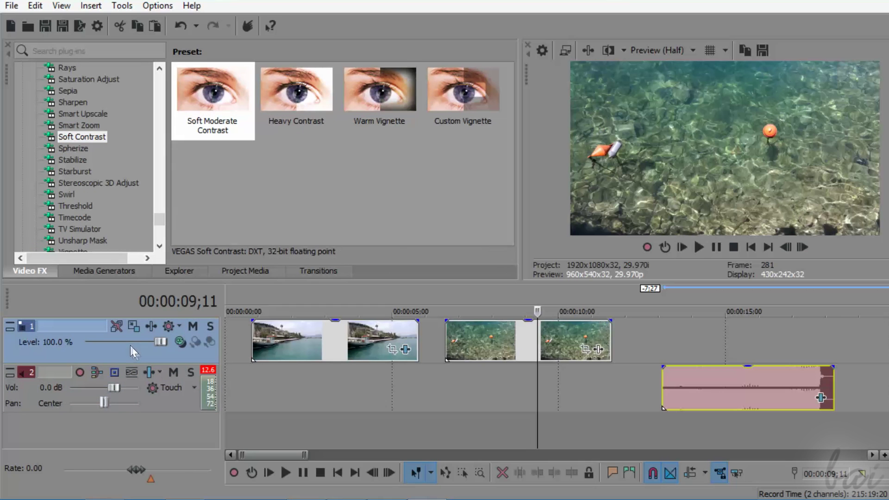
left_click(149, 323)
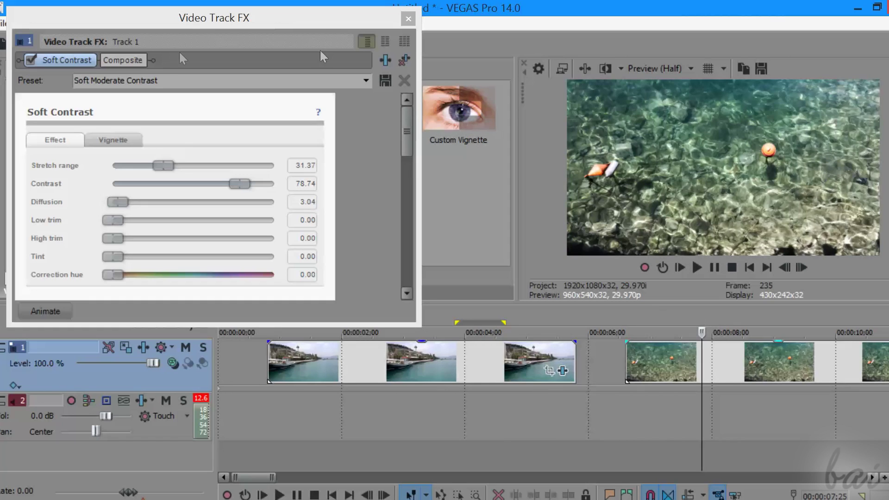
left_click(31, 60)
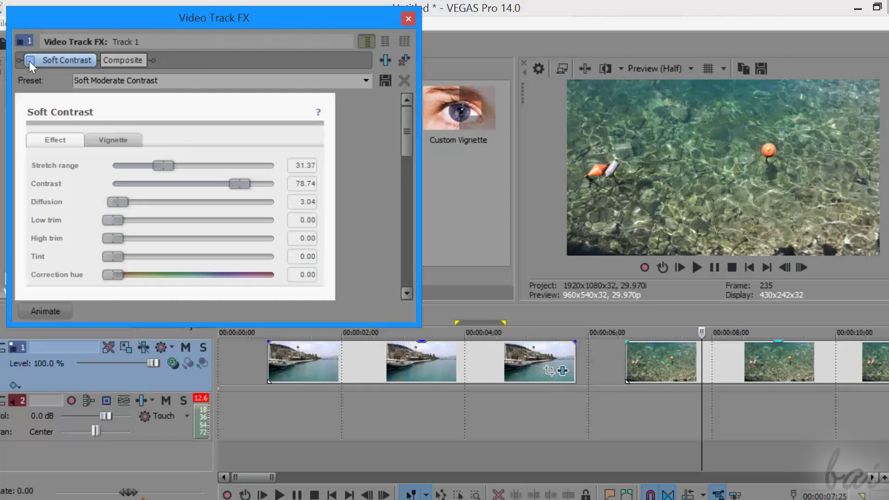
left_click(507, 309)
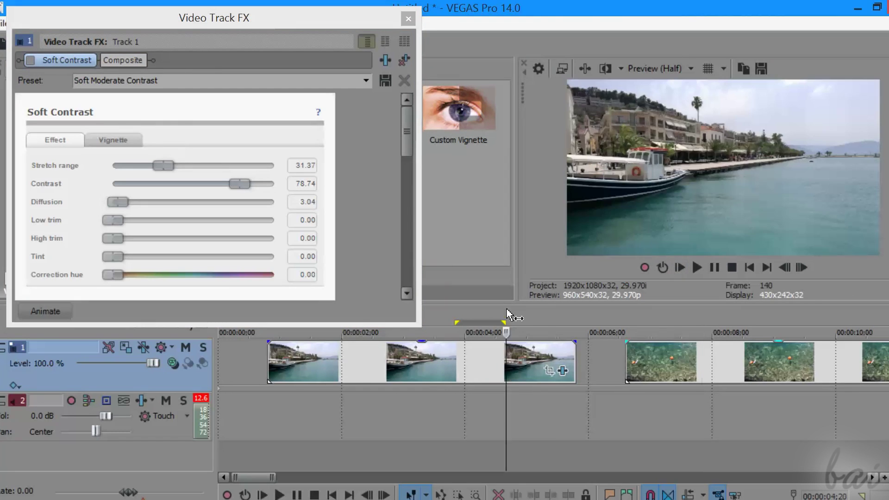
left_click(30, 60)
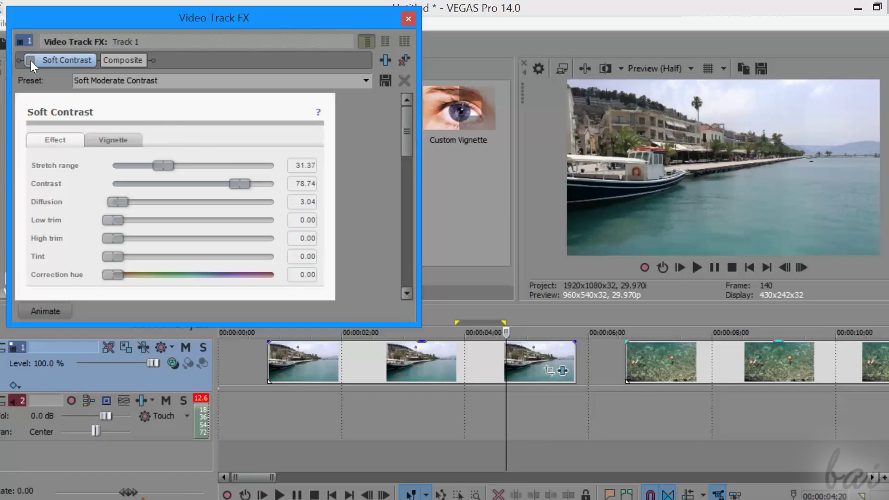
left_click(30, 60)
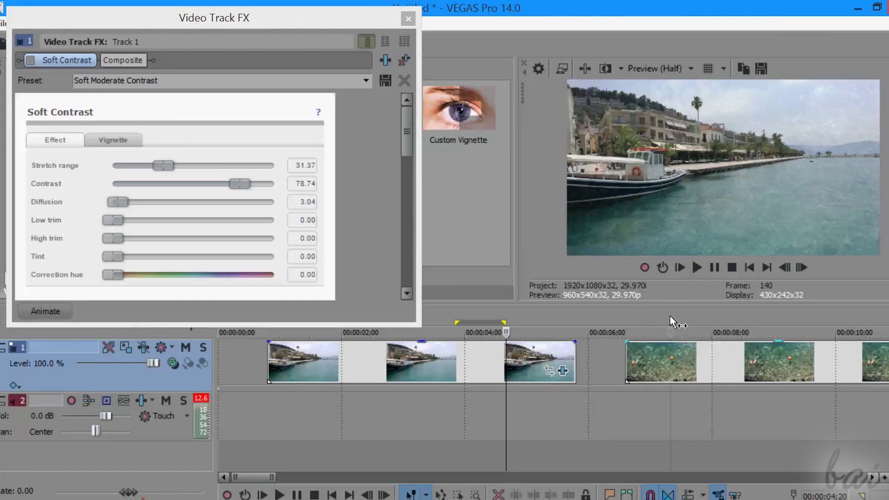
left_click(678, 322)
left_click(30, 61)
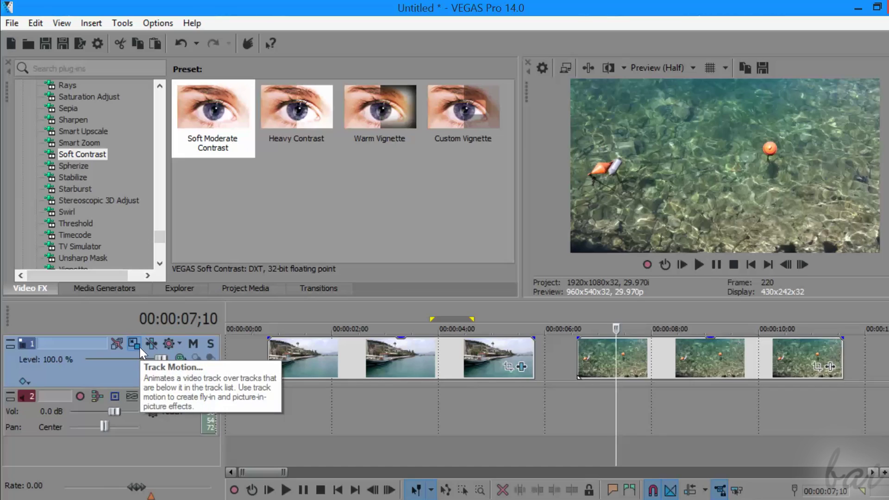
Step: Use Track Motion to move Track 1's picture up-right and shrink it to 1,023.55x575.82
left_click(138, 345)
left_click_drag(409, 226, 437, 239)
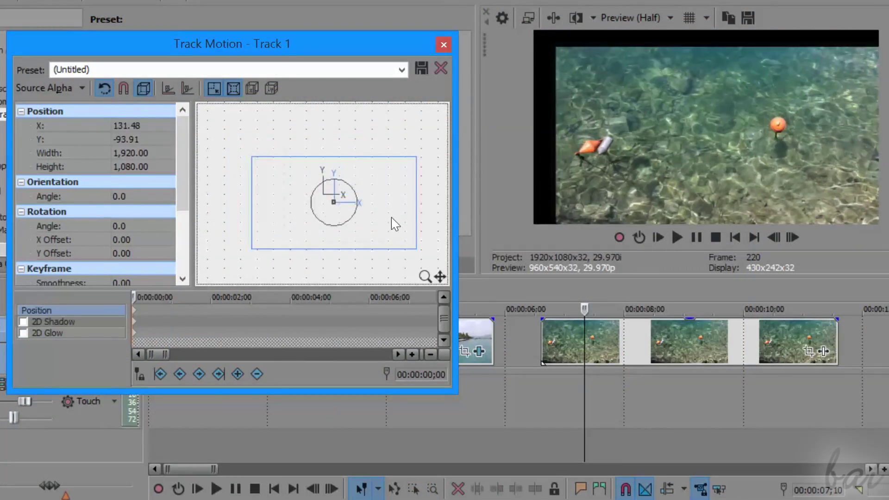
left_click_drag(389, 215, 395, 201)
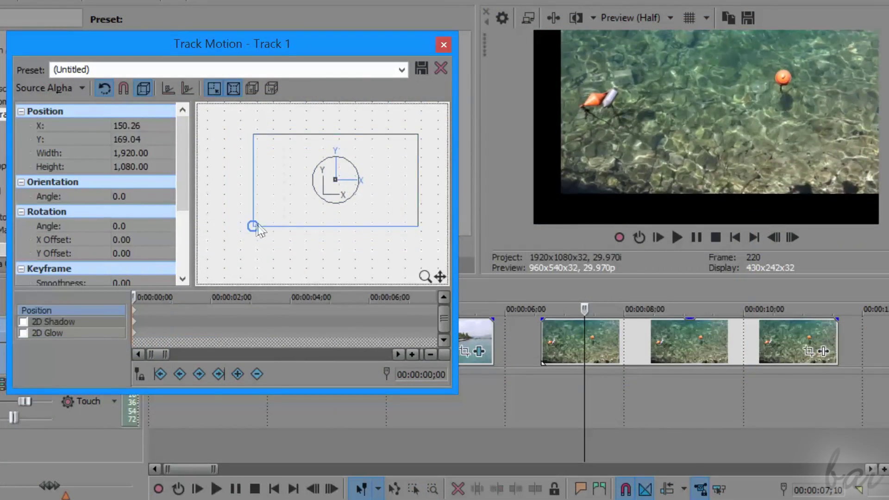
left_click_drag(252, 227, 393, 199)
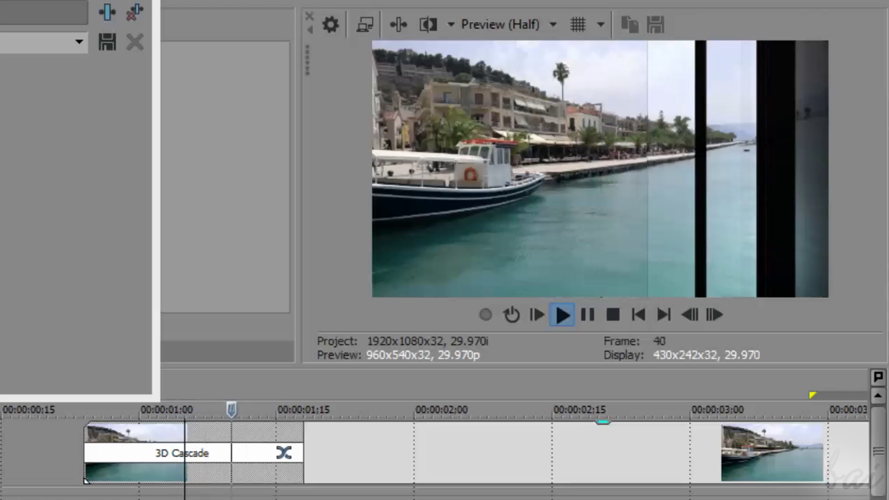
Step: Review the timeline playback, then push the sea clip later on the timeline
key("j")
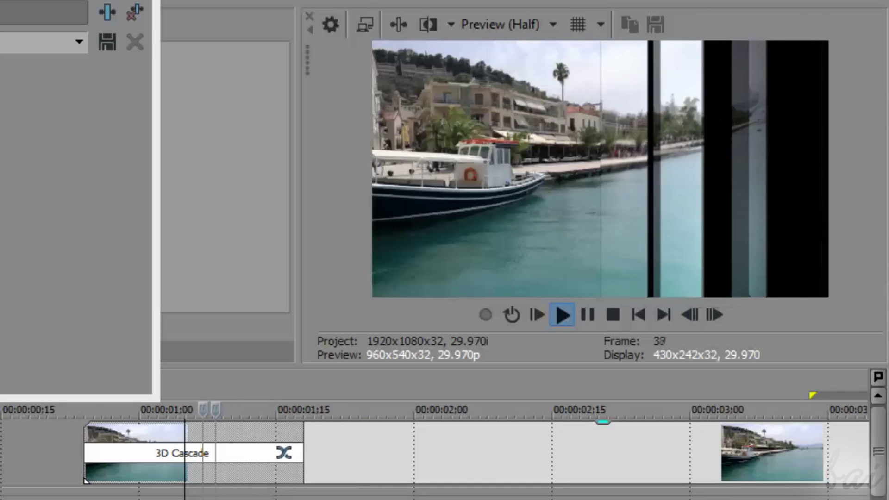
left_click(185, 408)
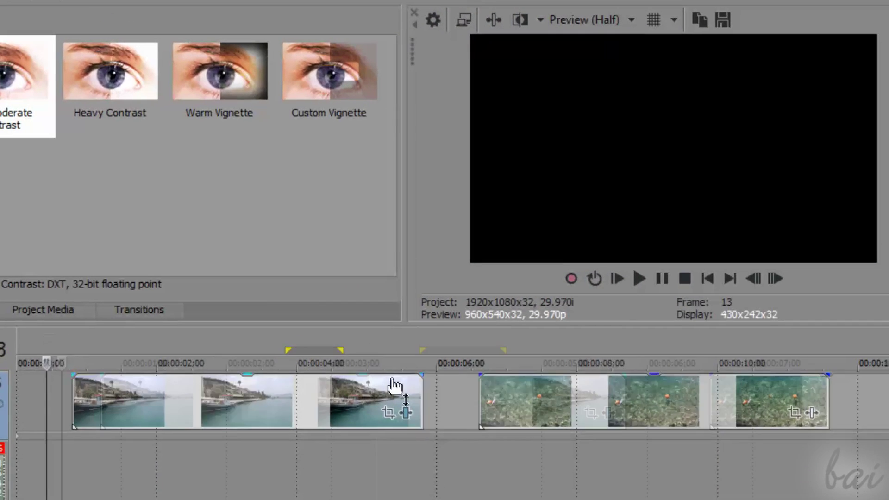
scroll(396, 391, "up", 2)
scroll(423, 381, "down", 2)
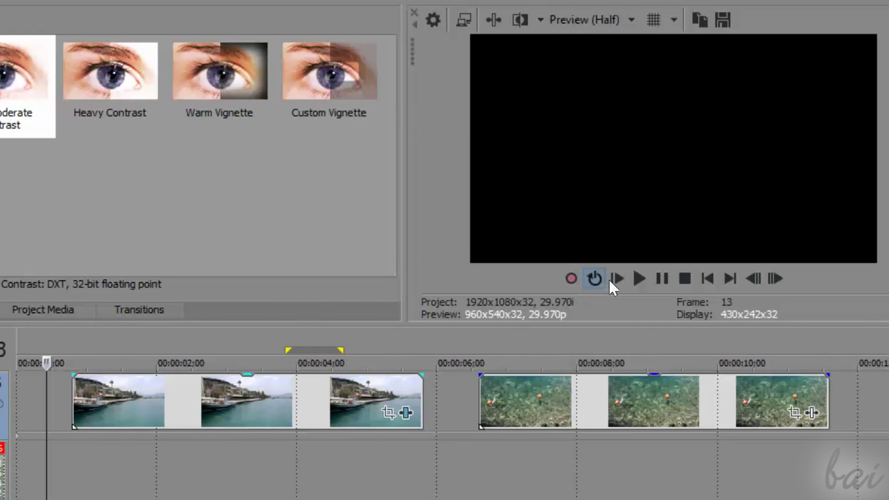
left_click(639, 276)
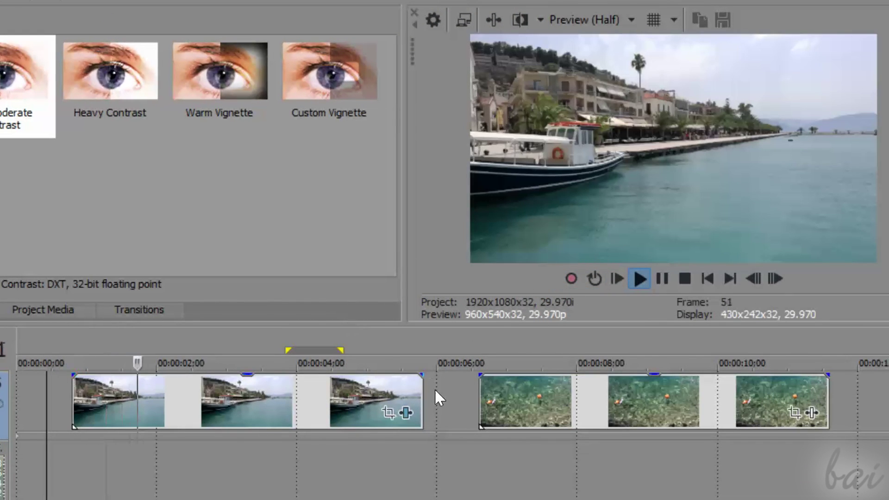
left_click_drag(537, 401, 789, 423)
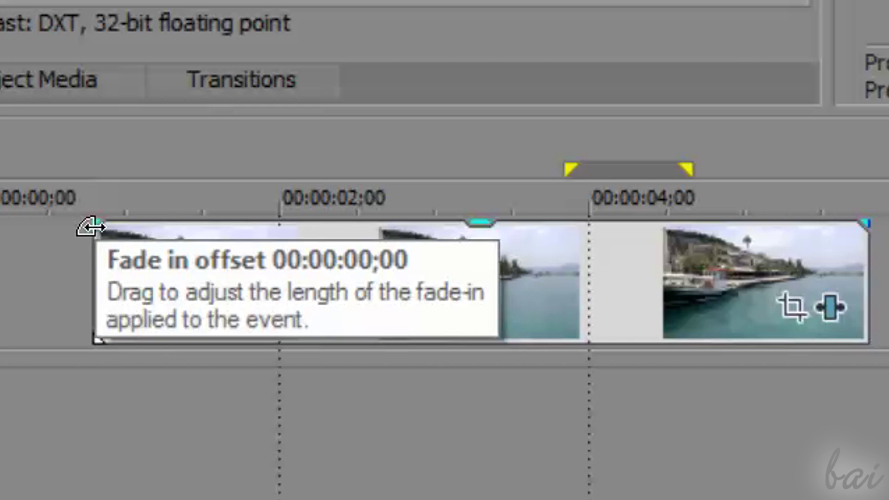
Step: Add a fade-in and a fade-out to the harbour clip, looping each to check it
left_click_drag(91, 227, 304, 228)
left_click_drag(35, 169, 149, 169)
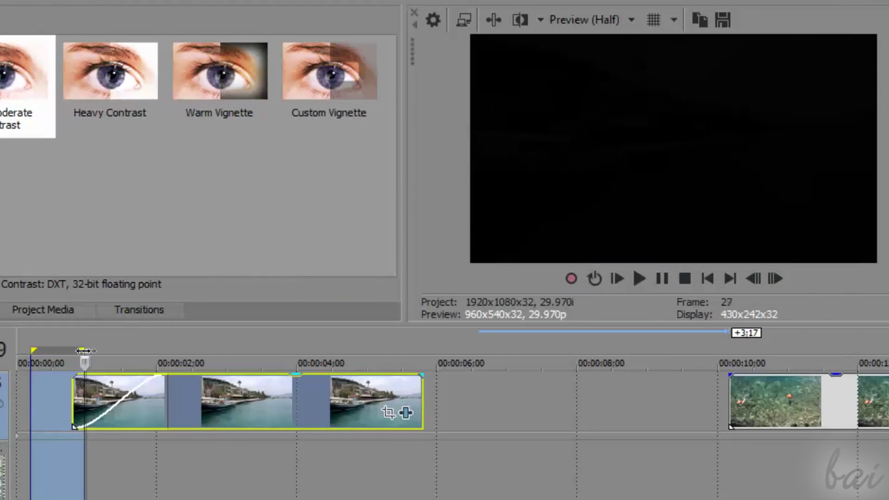
left_click_drag(85, 350, 252, 338)
left_click_drag(425, 374, 341, 374)
left_click_drag(263, 338, 431, 338)
left_click(109, 357)
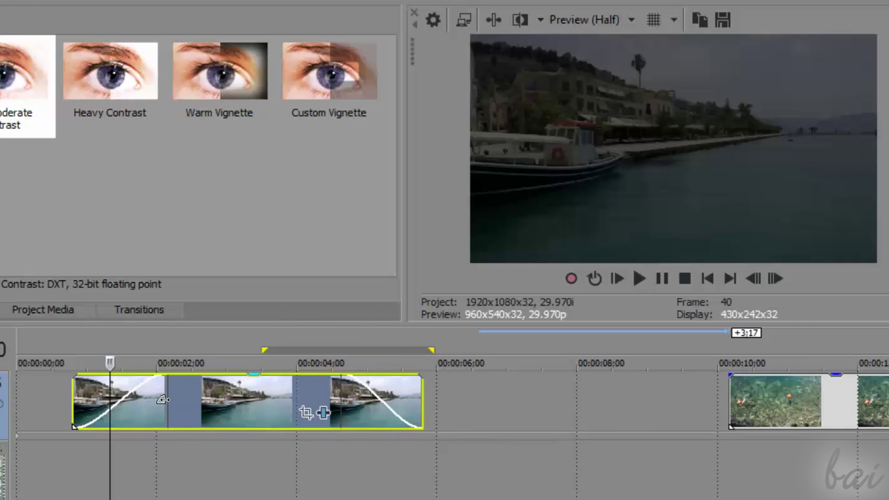
Step: Lengthen the harbour fade-in to about two seconds and give it a fast fade curve
left_click_drag(163, 399, 62, 409)
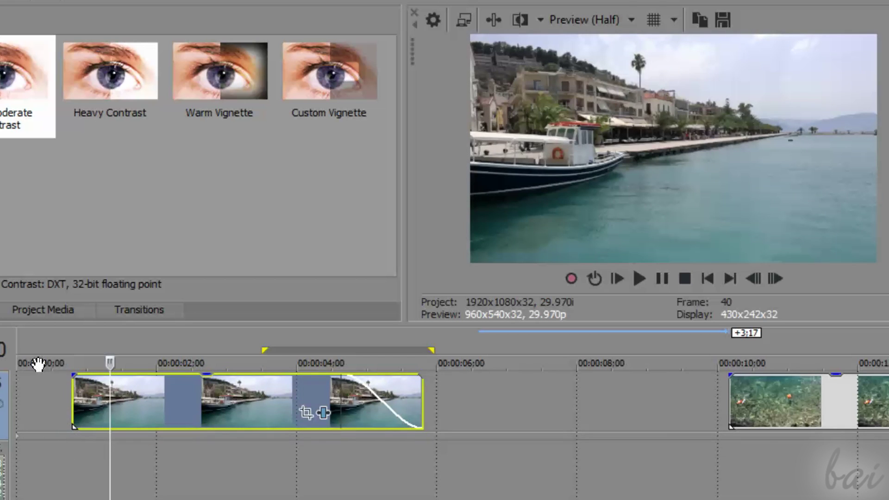
left_click_drag(29, 351, 128, 351)
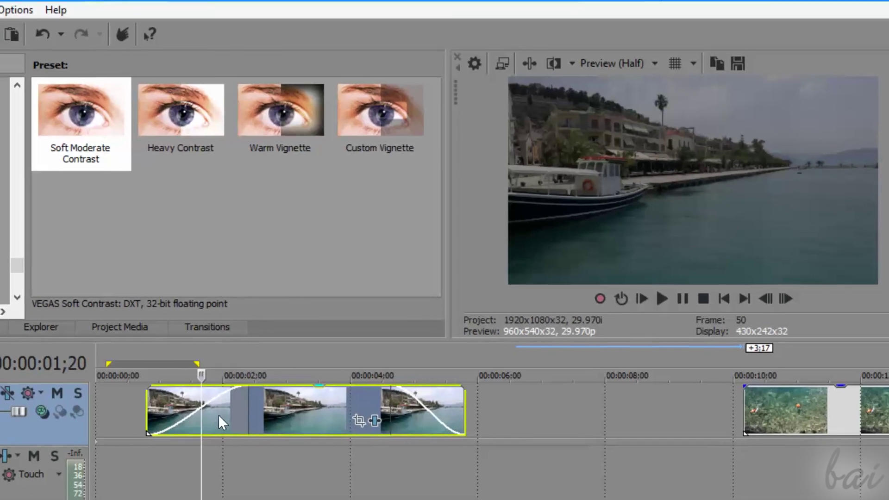
right_click(151, 406)
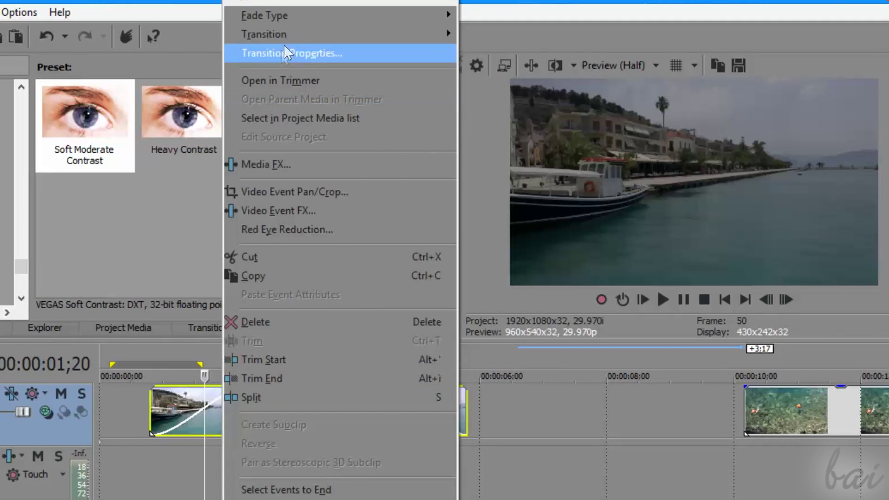
mouse_move(286, 15)
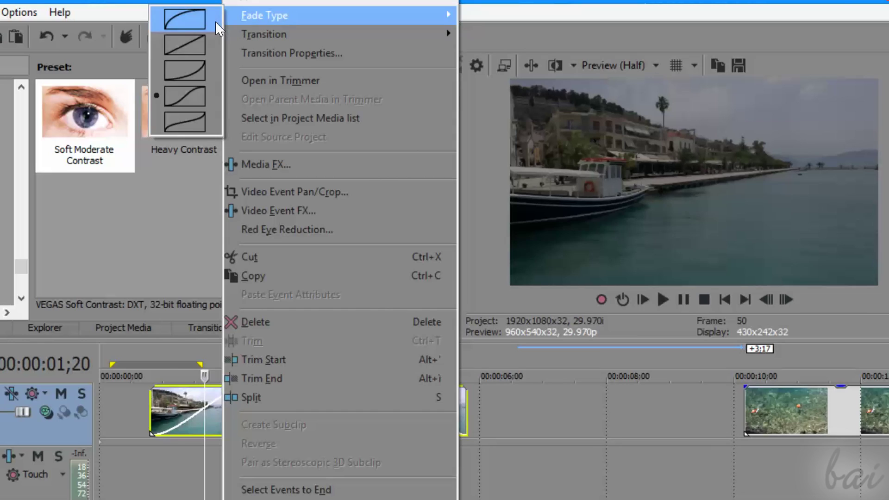
left_click(188, 23)
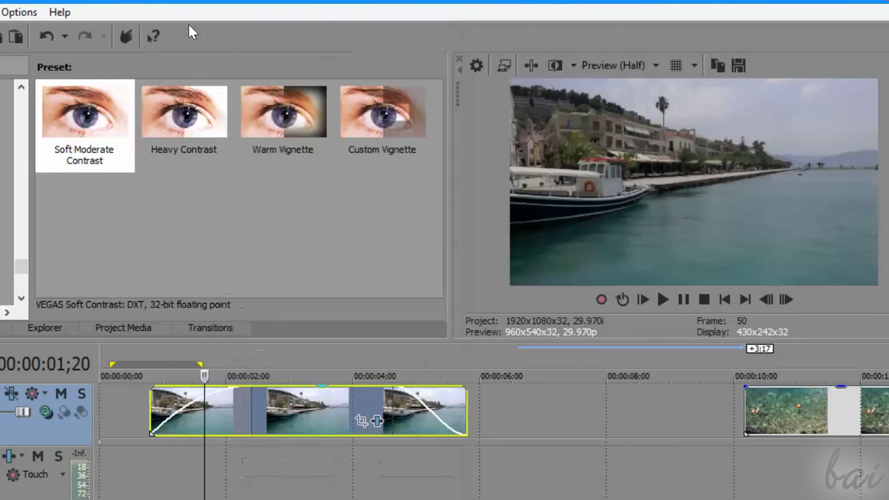
key("space")
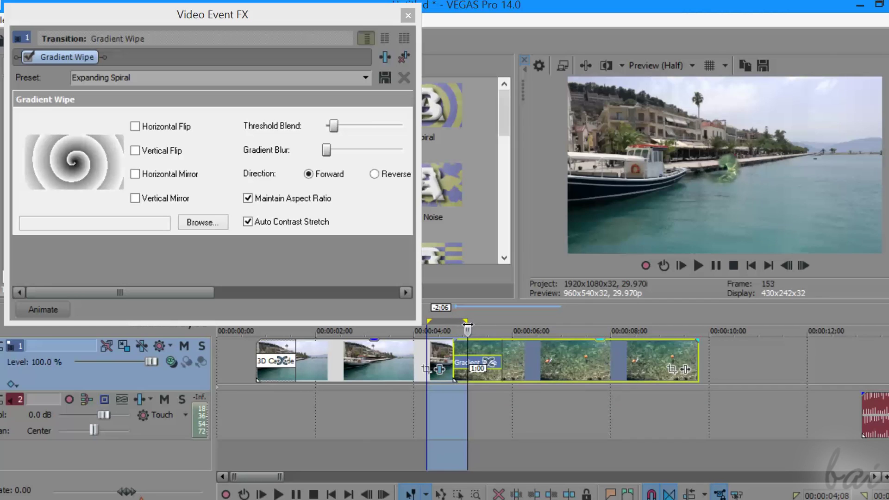
Step: Drag the sea clip over the harbour clip's end and extend the crossfade to one second
left_click_drag(467, 326, 502, 339)
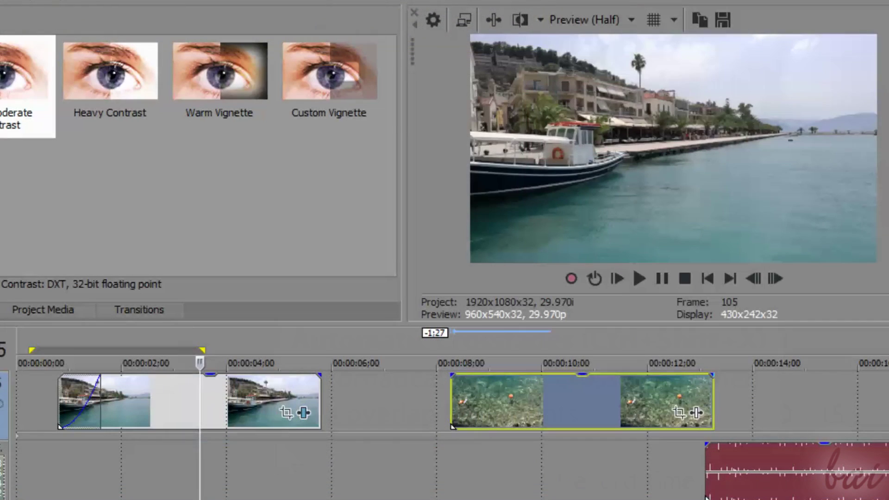
left_click_drag(535, 406, 358, 392)
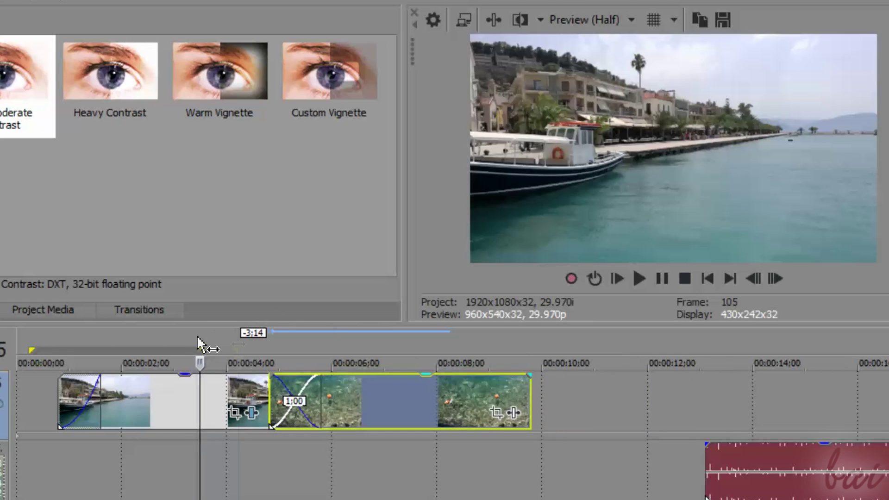
left_click_drag(198, 344, 355, 361)
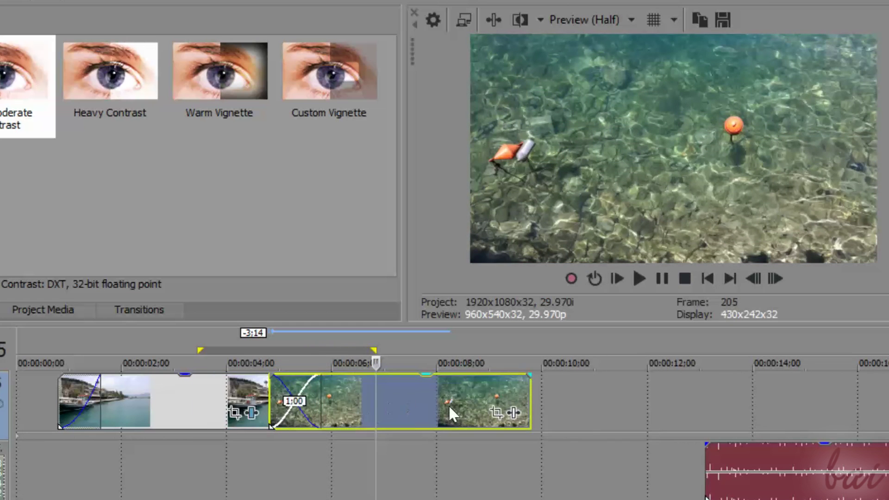
mouse_move(448, 404)
left_mouse_down()
mouse_move(332, 388)
mouse_move(604, 390)
mouse_move(452, 388)
left_mouse_up()
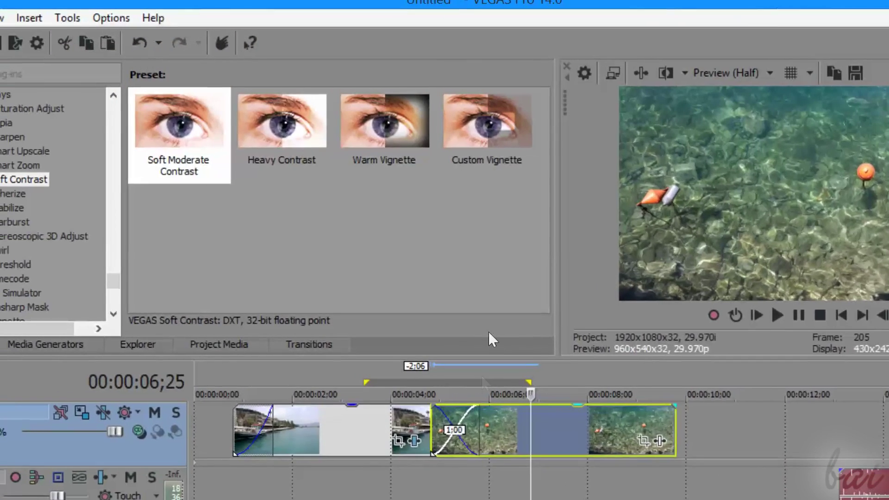
Step: Apply the 3D Cascade Left to Right transition preset to the harbour clip's start
left_click(315, 348)
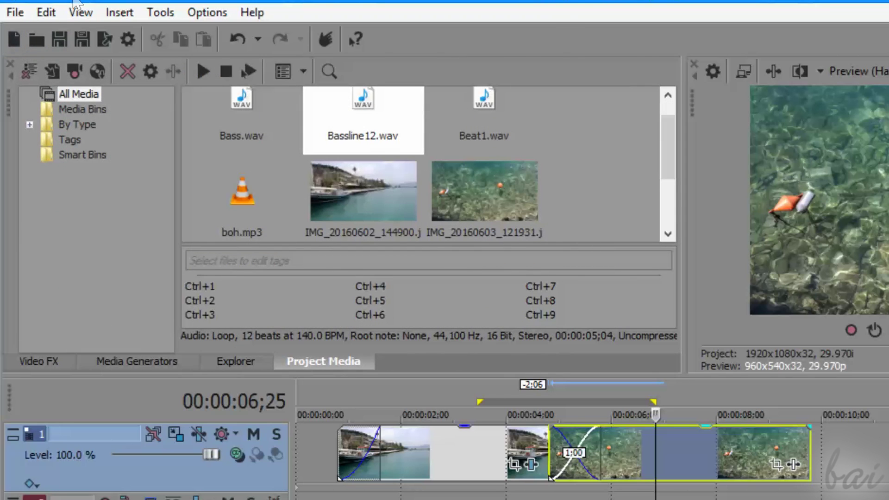
left_click(76, 13)
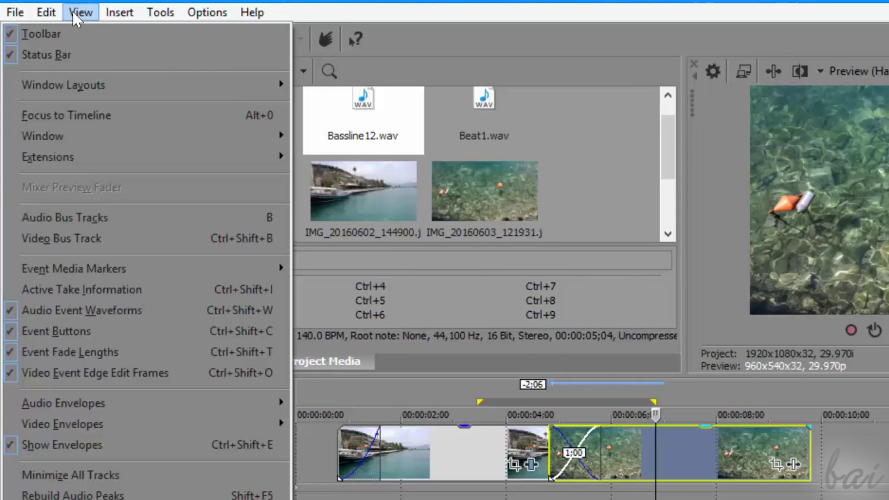
mouse_move(186, 135)
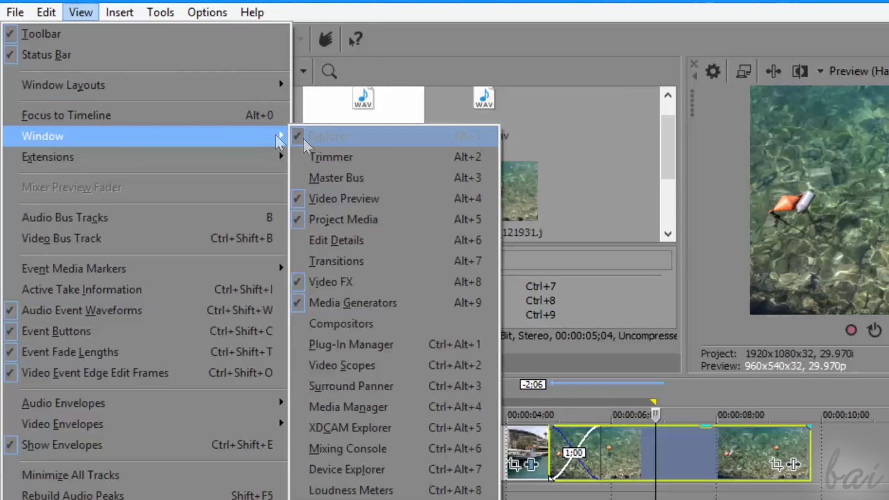
left_click(350, 262)
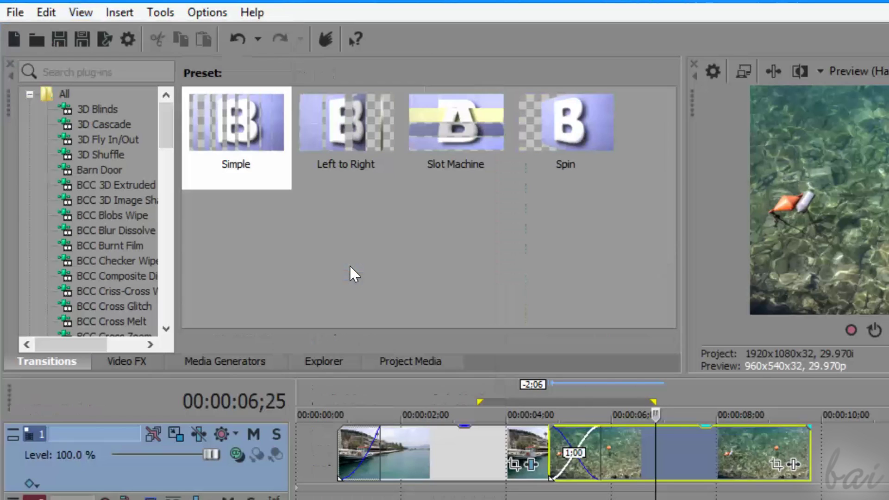
left_click(107, 109)
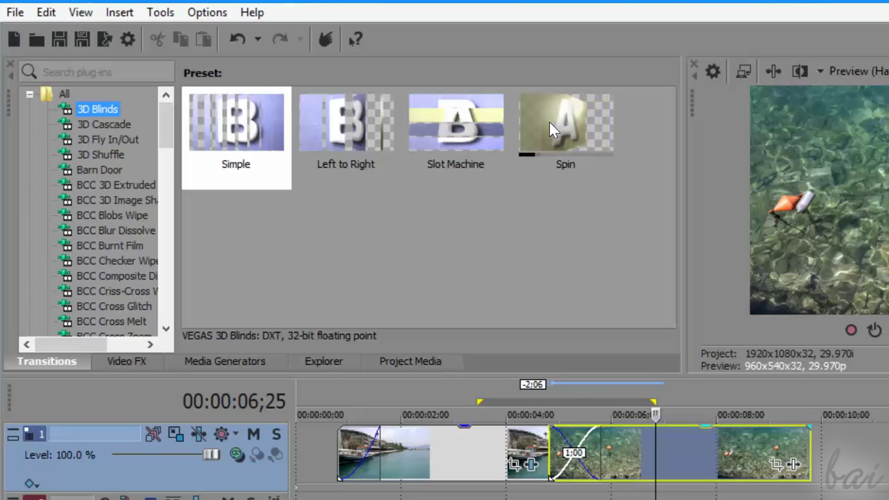
left_click(119, 123)
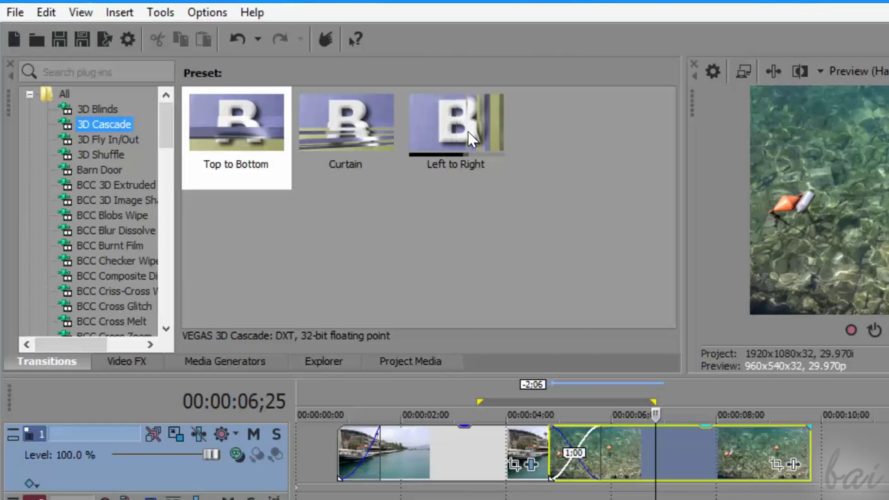
left_click_drag(468, 138, 350, 354)
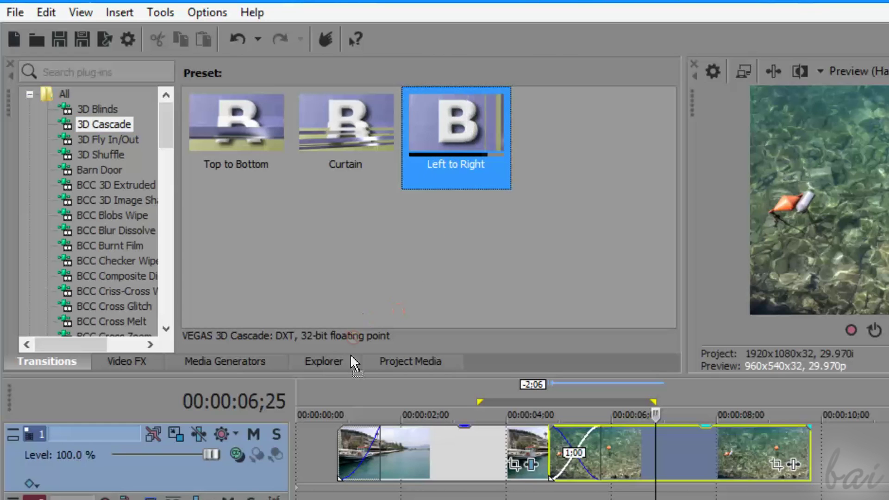
left_click_drag(365, 444, 360, 450)
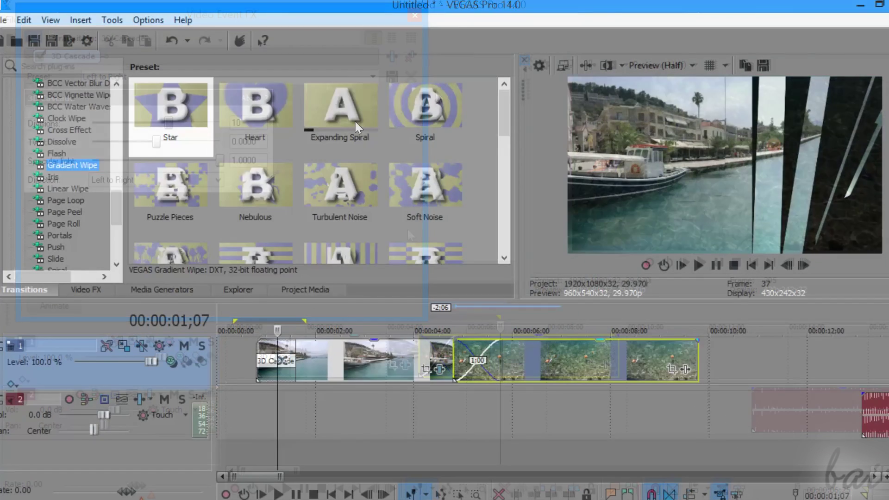
Step: Change the 3D Cascade's divisions and replace the crossfade with the Expanding Spiral gradient wipe
left_click_drag(355, 126, 476, 367)
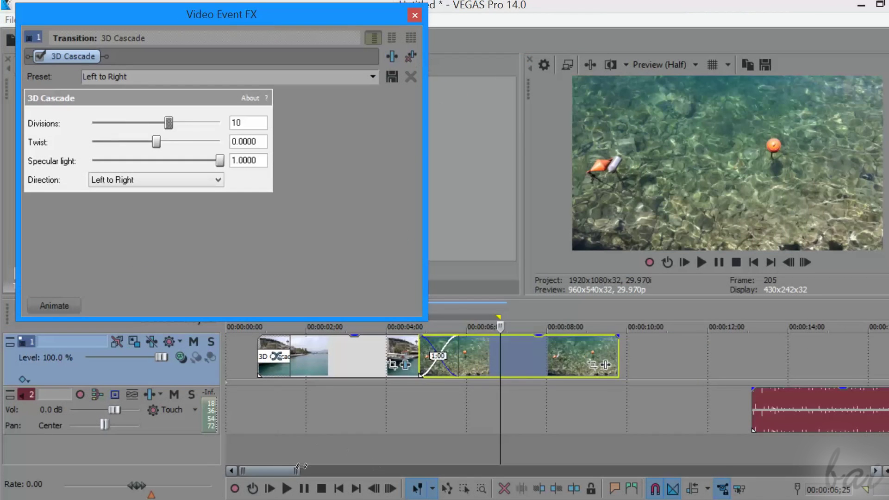
left_click_drag(299, 467, 259, 455)
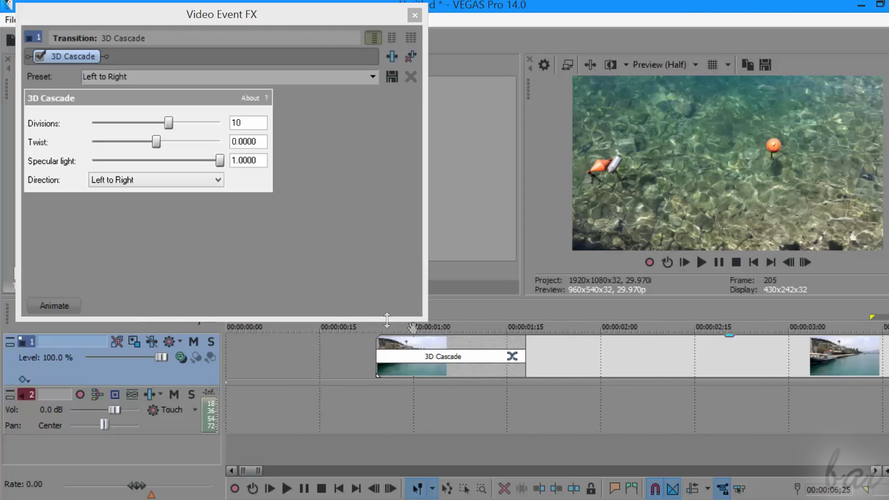
left_click(443, 311)
key("space")
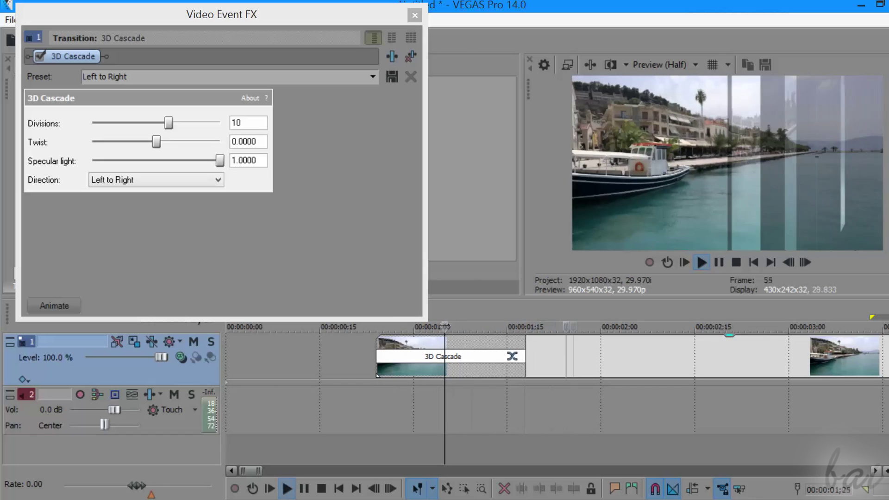
key("space")
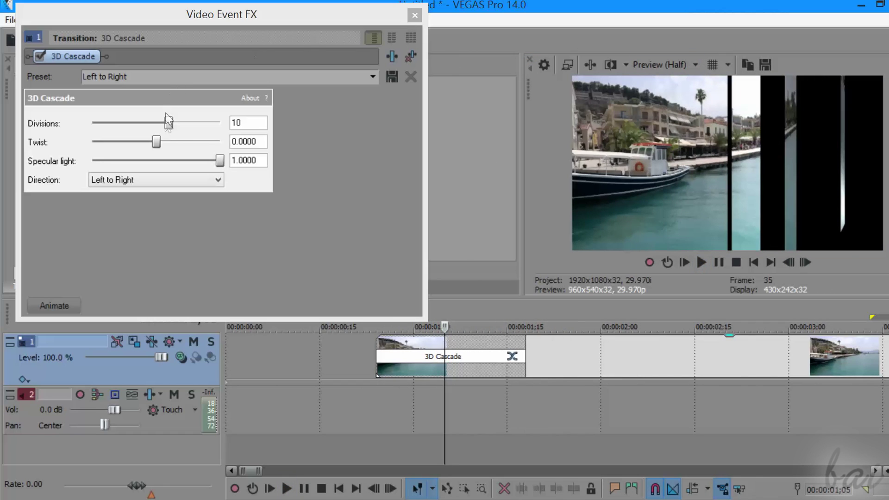
left_click_drag(168, 124, 104, 160)
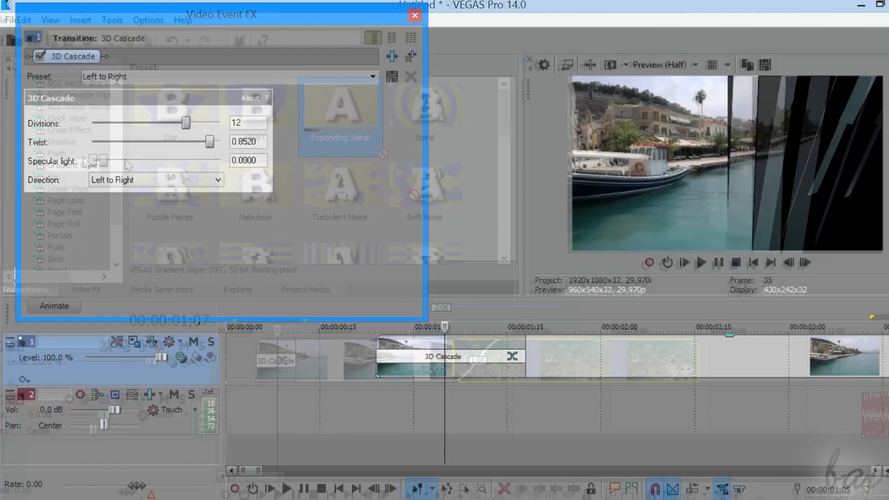
left_click_drag(339, 111, 476, 371)
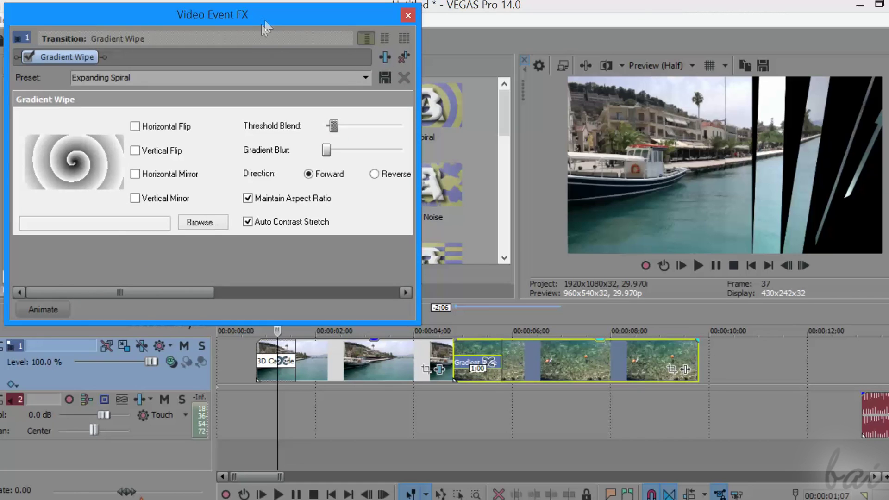
left_click_drag(426, 320, 495, 335)
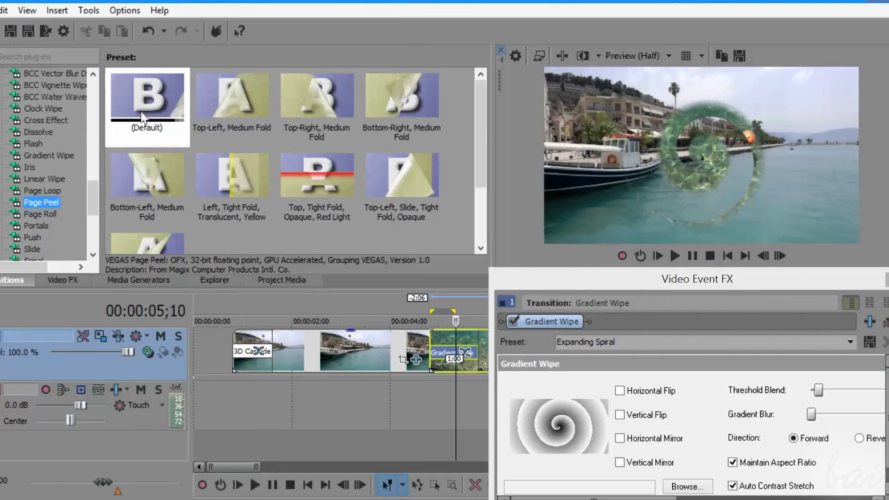
Step: Replace the spiral wipe with the Default Page Peel preset and preview it in a loop
left_click_drag(141, 112, 296, 208)
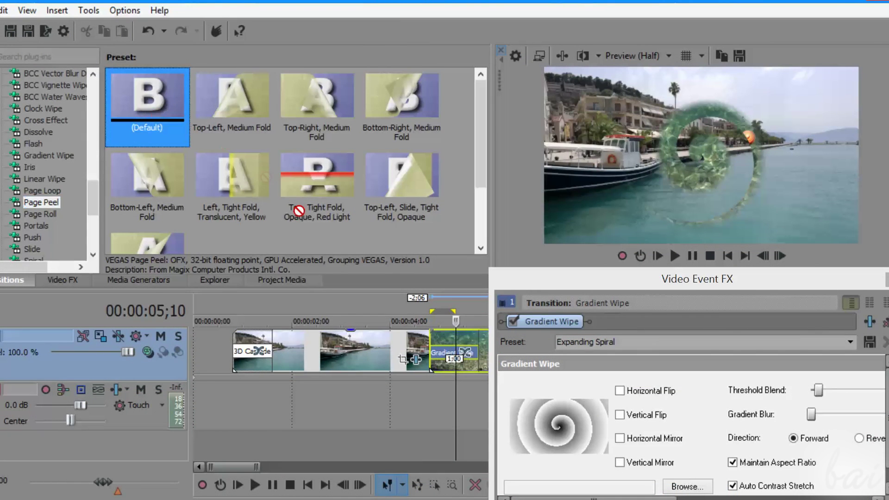
left_click_drag(443, 341, 446, 340)
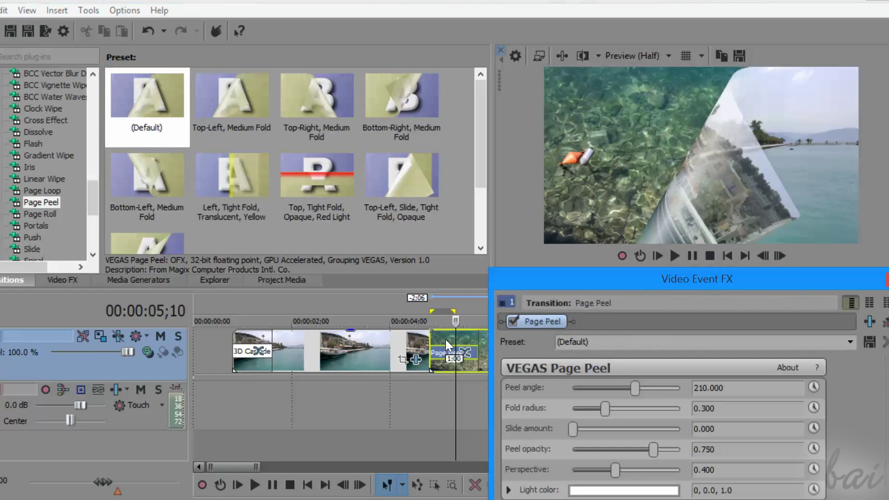
left_click_drag(403, 312, 443, 313)
key("space")
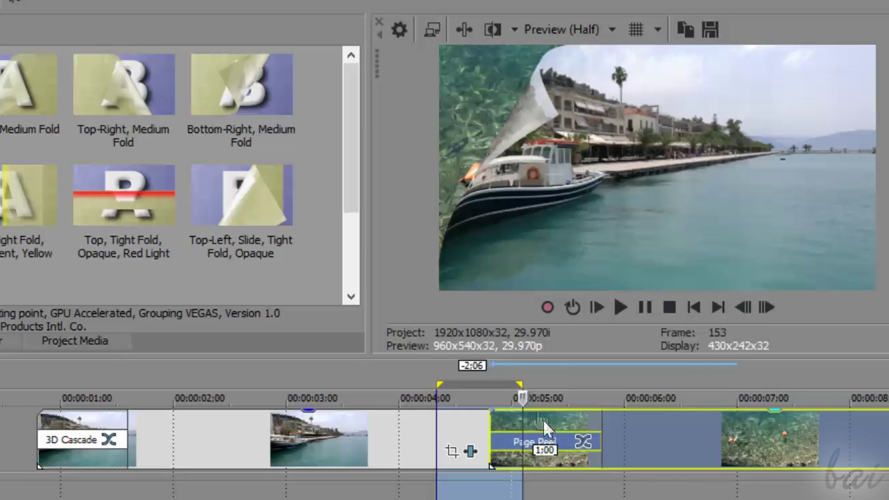
Step: Lower the Page Peel's peel opacity to 0.497 and reduce its fold radius
left_click(584, 445)
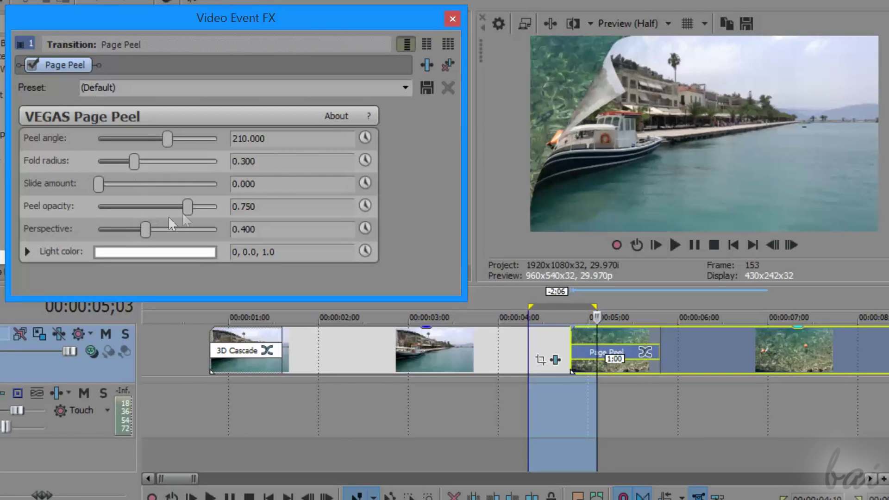
left_click_drag(186, 206, 158, 225)
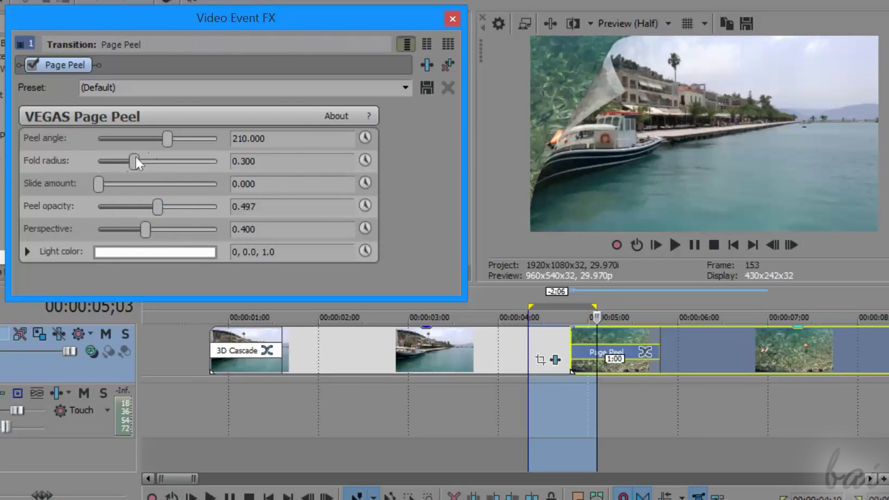
left_click_drag(135, 161, 108, 161)
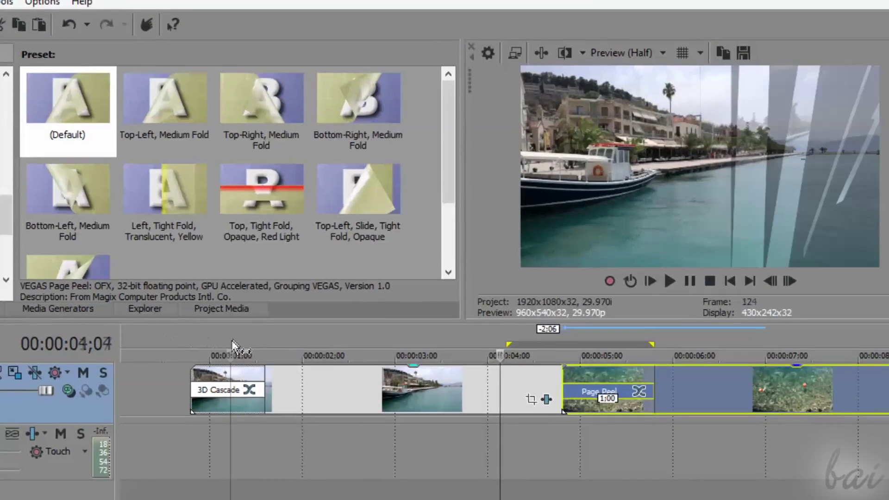
Step: Change the harbour clip's opening 3D Cascade to a crossfade and loop that fade-in
left_click(231, 342)
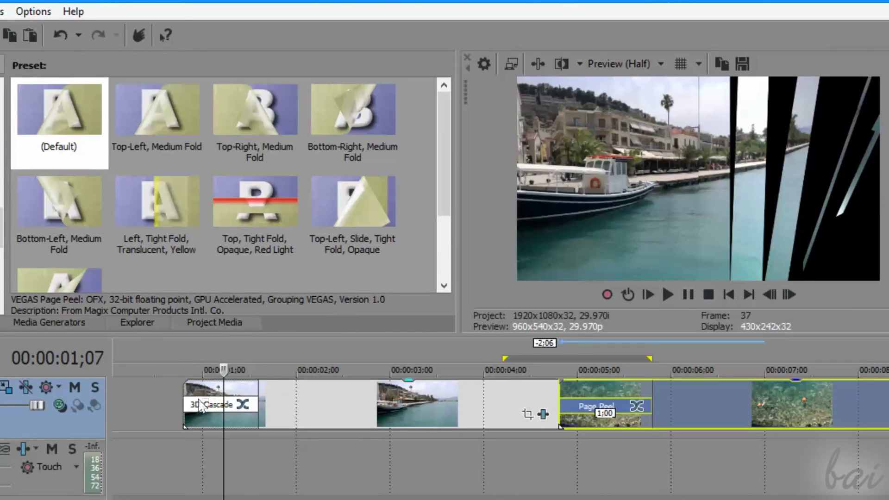
right_click(201, 405)
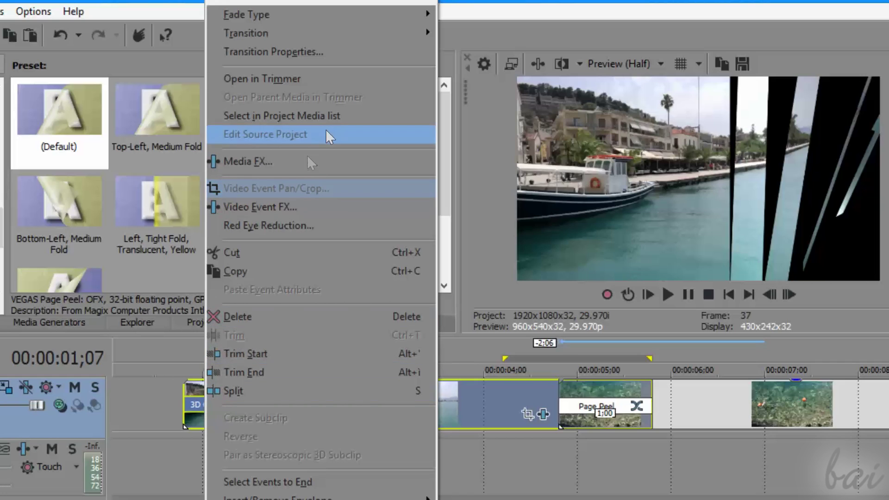
mouse_move(320, 29)
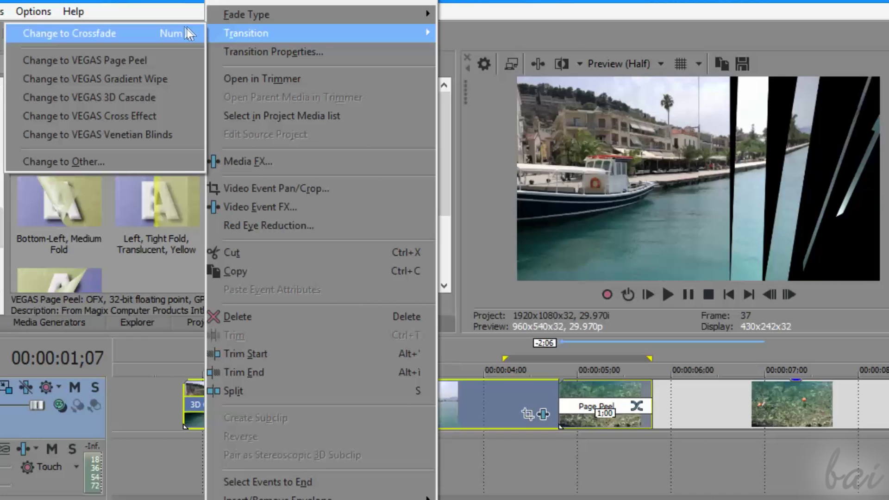
left_click(184, 34)
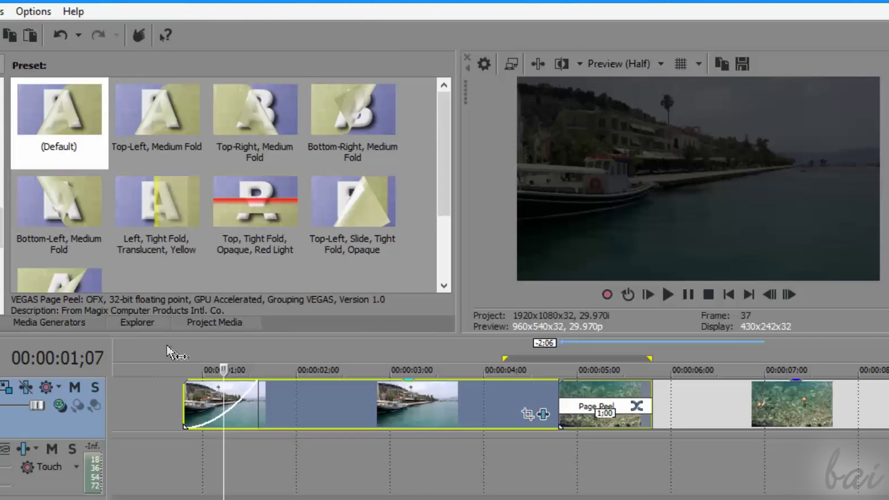
left_click_drag(165, 358, 266, 370)
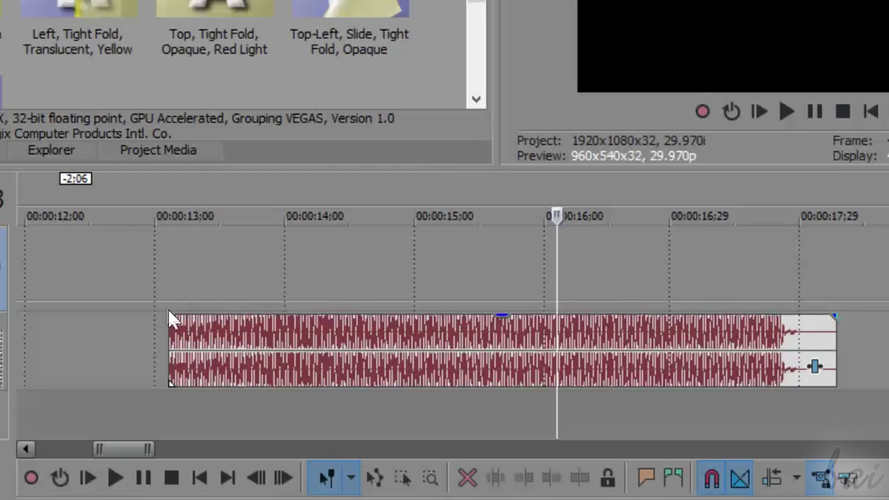
Step: Add a fade-in to the Bassline12 audio clip and switch its fade to a slow curve
left_click_drag(169, 317, 365, 315)
left_click(787, 112)
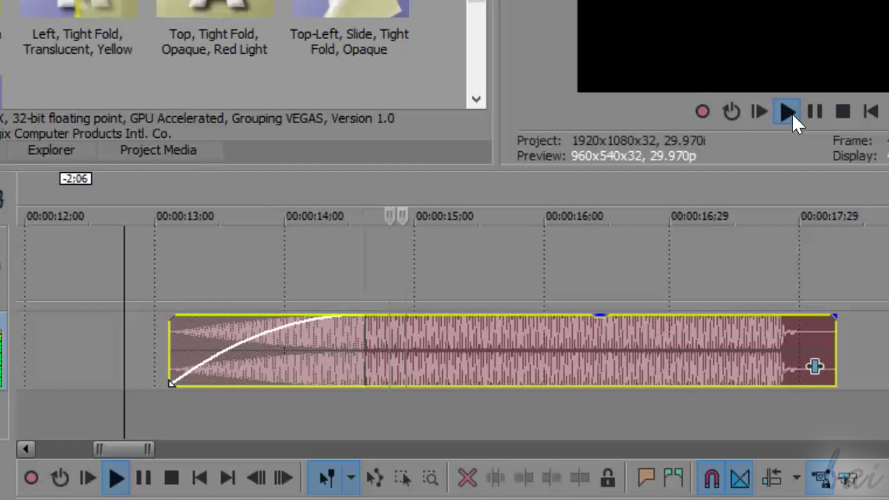
left_click(807, 112)
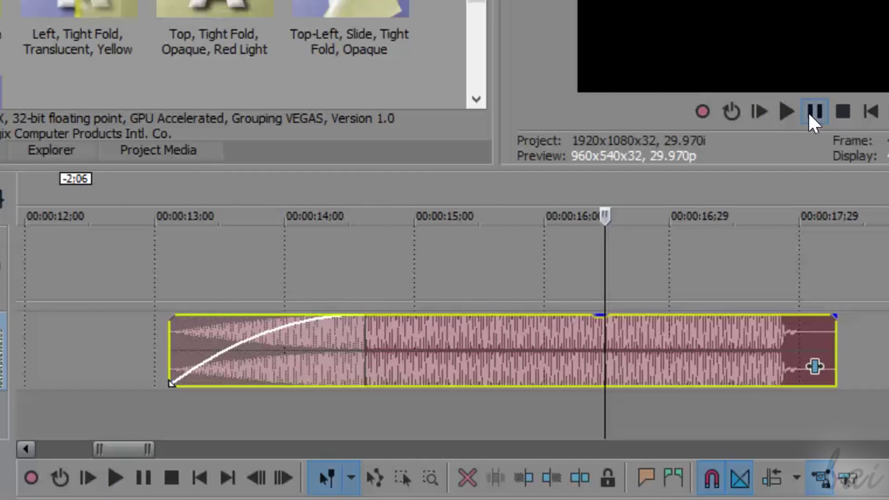
right_click(285, 346)
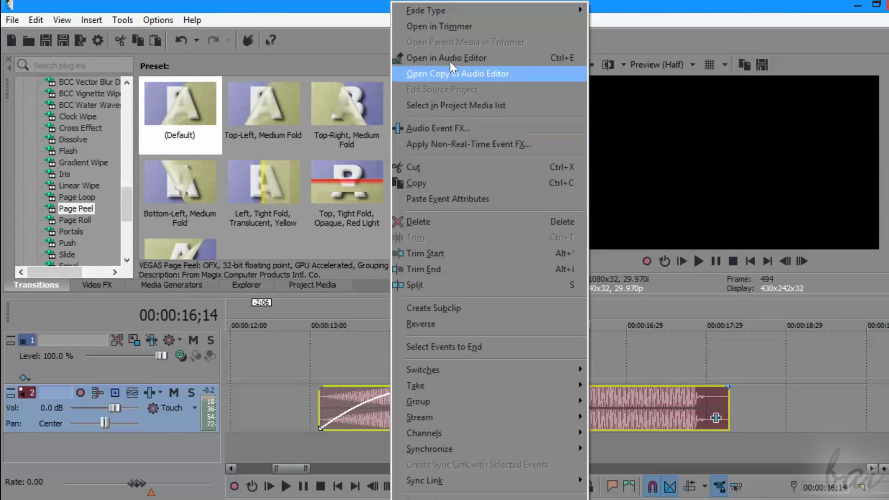
mouse_move(433, 10)
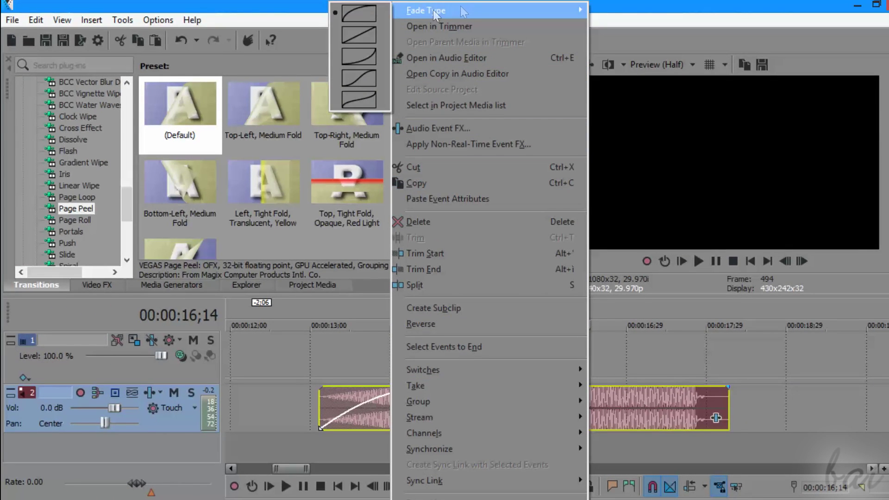
left_click(362, 55)
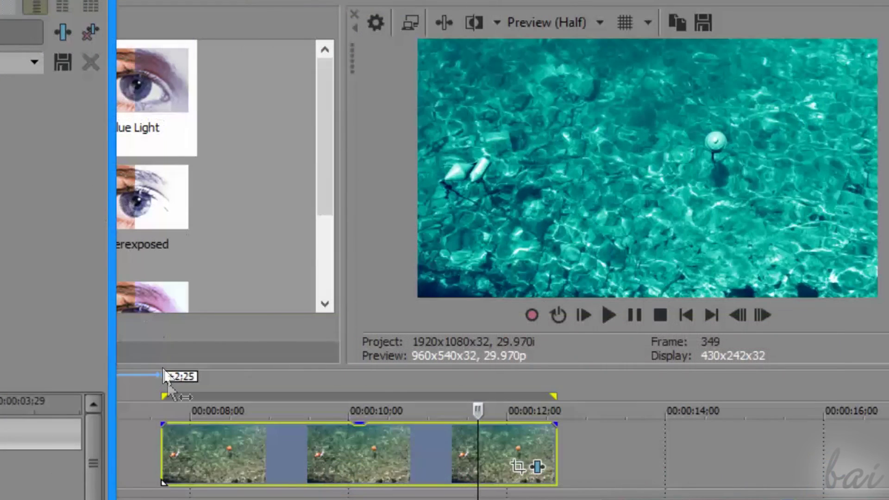
Step: Play and shorten the sea clip's loop, then show Gradient Map keyframes at 1;27
key("space")
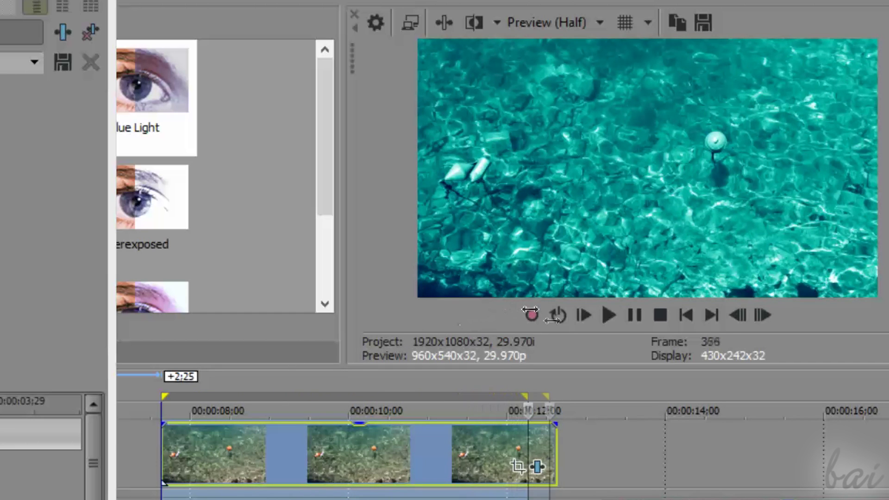
mouse_move(562, 396)
left_mouse_down()
mouse_move(444, 396)
mouse_move(322, 367)
mouse_move(321, 384)
left_mouse_up()
left_click_drag(167, 249, 184, 233)
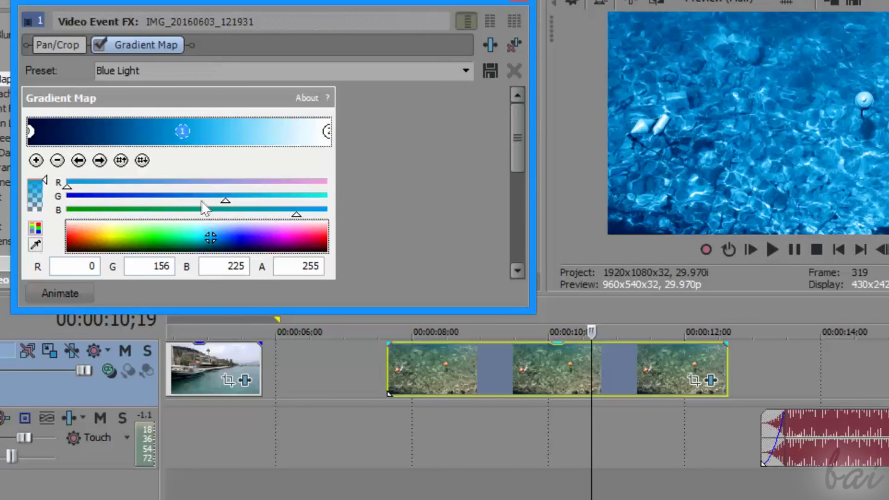
left_click(67, 293)
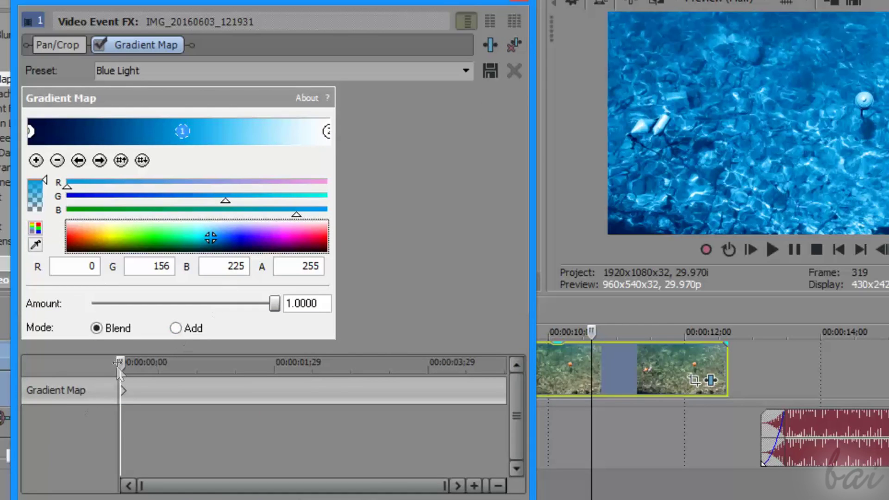
mouse_move(124, 366)
left_mouse_down()
mouse_move(500, 402)
mouse_move(175, 413)
mouse_move(509, 388)
mouse_move(190, 398)
left_mouse_up()
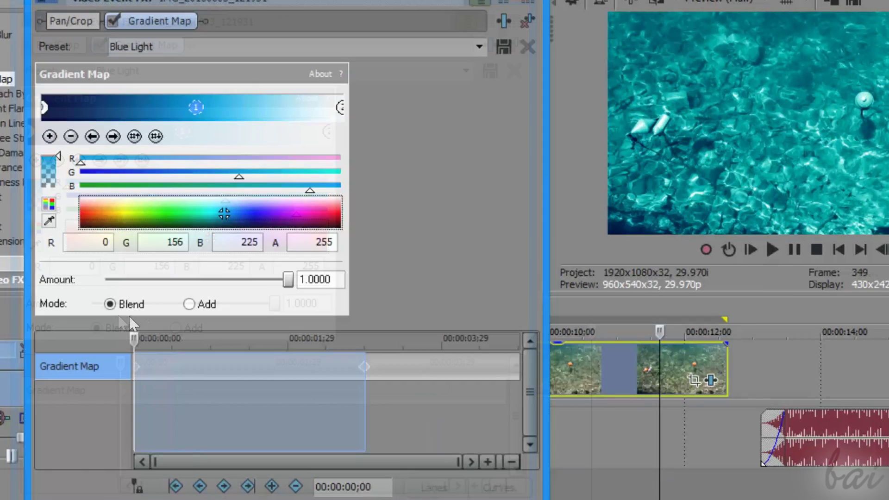
mouse_move(135, 335)
left_mouse_down()
mouse_move(168, 348)
mouse_move(486, 342)
left_mouse_up()
Step: Shift the middle gradient colour stop toward cyan, preview it, and shorten the loop region
left_click(220, 215)
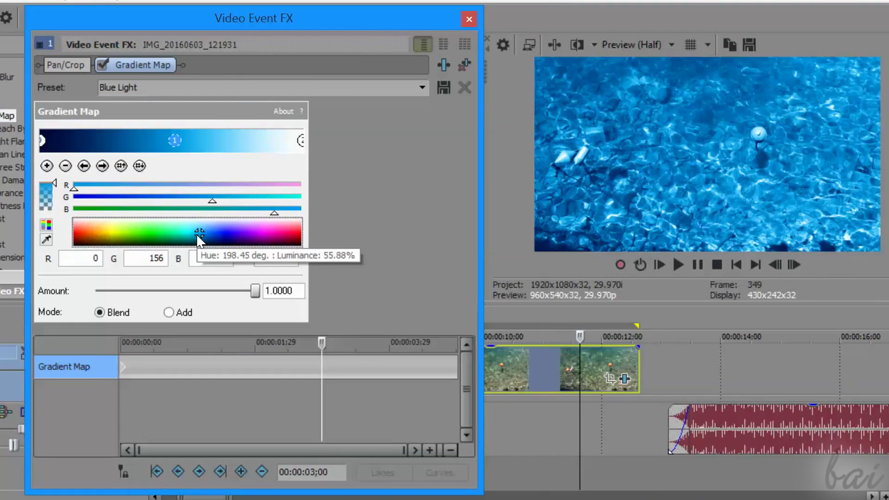
left_click(174, 140)
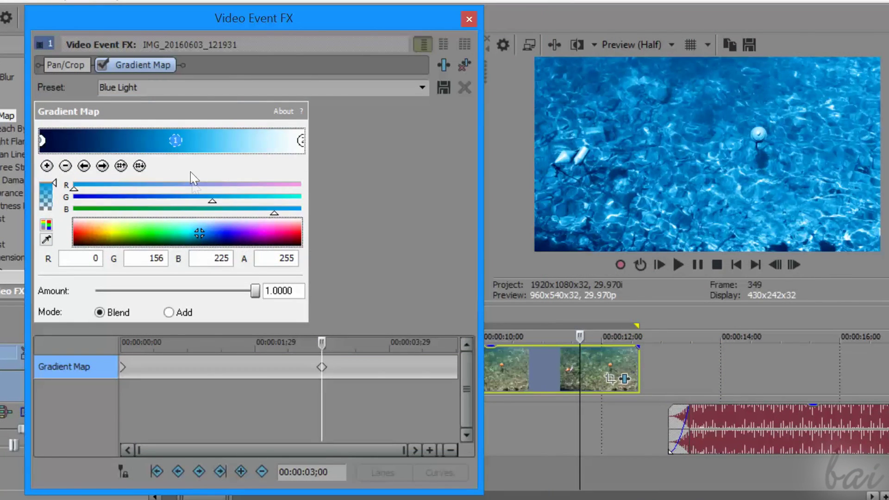
left_click_drag(199, 235, 182, 237)
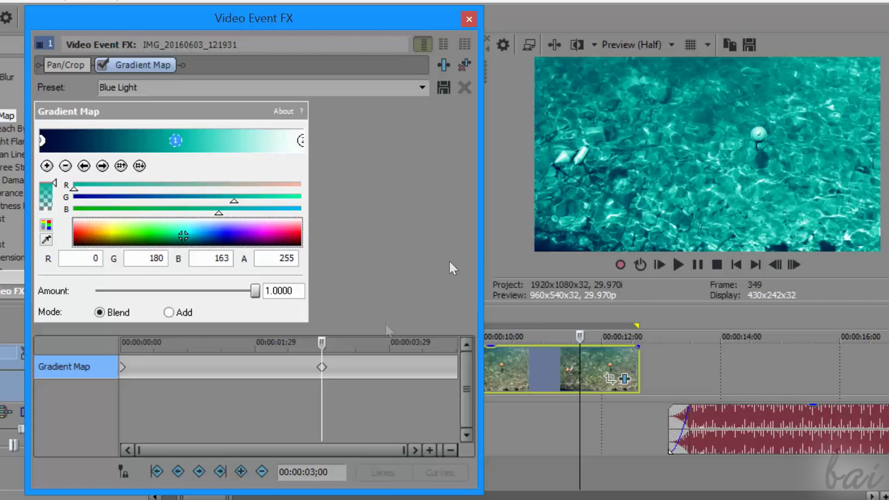
mouse_move(121, 345)
left_mouse_down()
mouse_move(437, 346)
mouse_move(115, 331)
left_mouse_up()
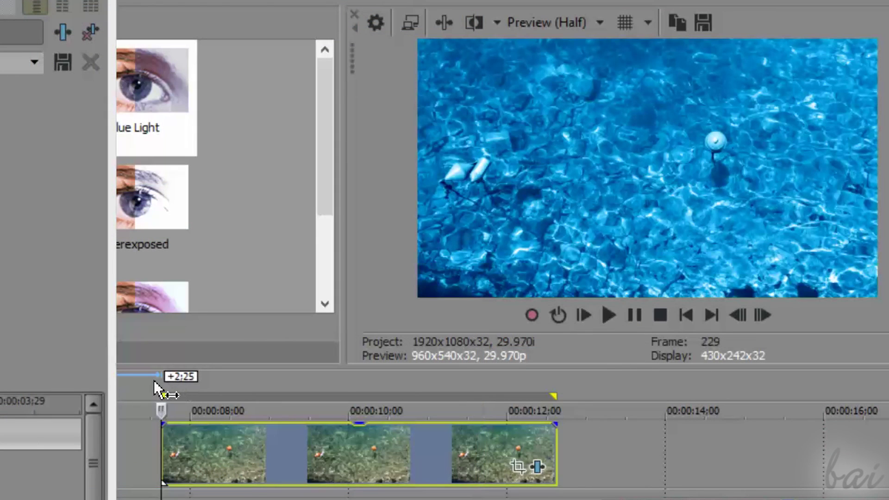
left_click_drag(167, 395, 321, 358)
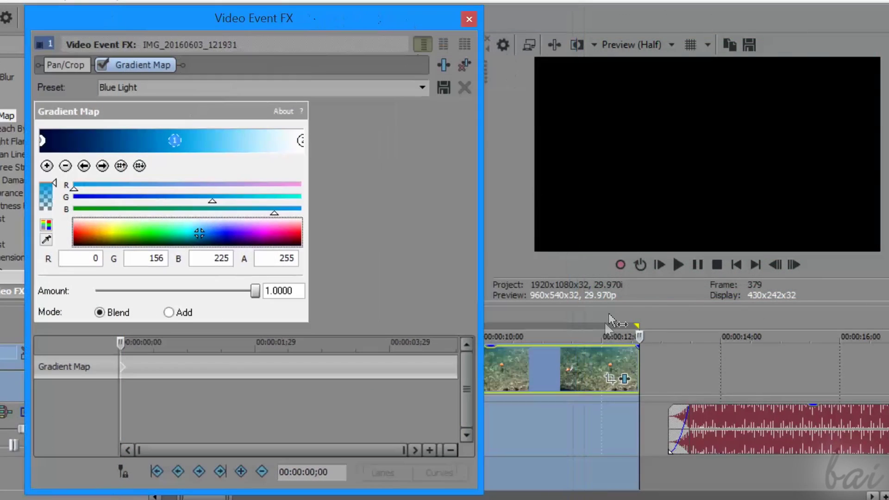
Step: Place the Gradient Map effect cursor at 00:00:03;00 on the sea clip
left_click(581, 312)
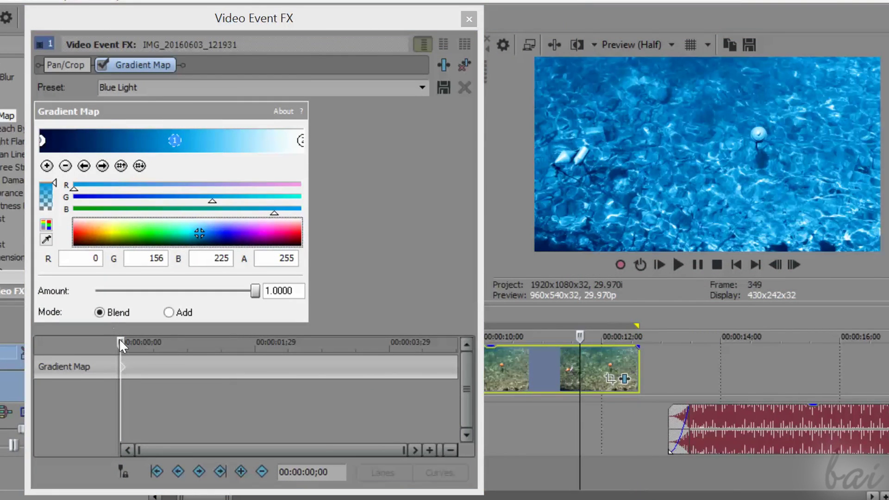
left_click_drag(120, 340, 92, 347)
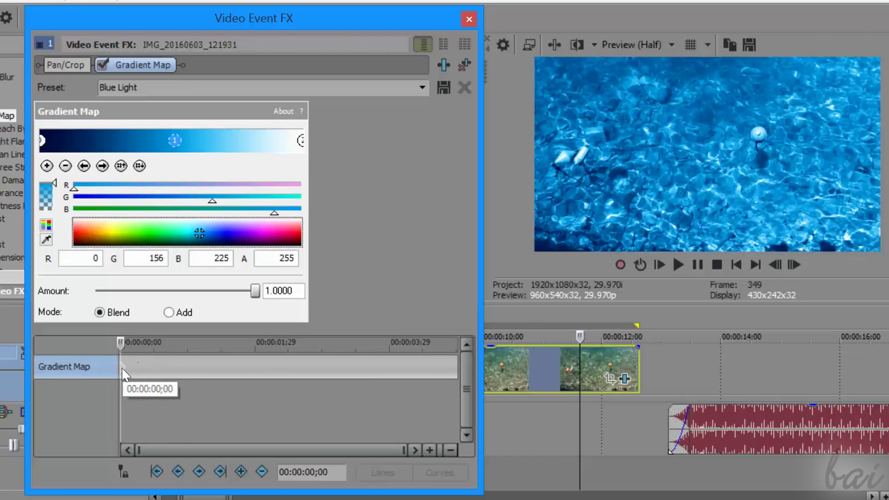
mouse_move(123, 373)
left_mouse_down()
mouse_move(407, 373)
mouse_move(149, 381)
mouse_move(337, 383)
mouse_move(307, 385)
mouse_move(116, 380)
left_mouse_up()
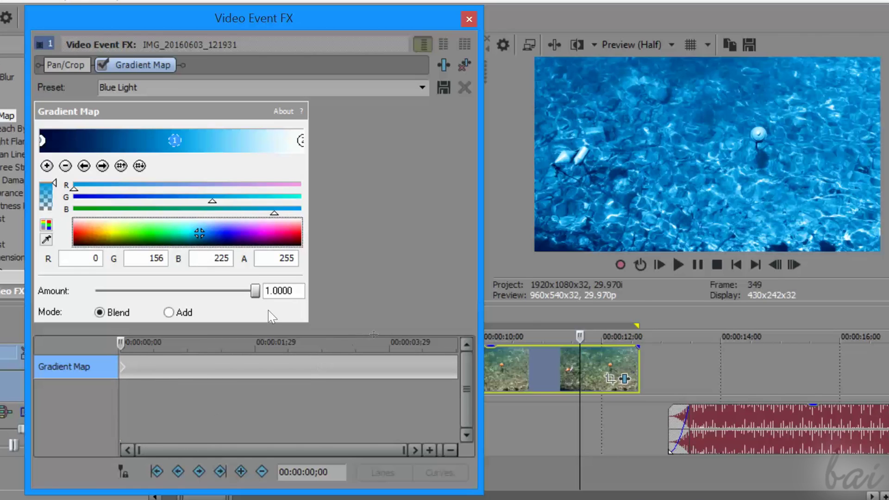
left_click_drag(120, 341, 192, 344)
left_click_drag(249, 336, 289, 336)
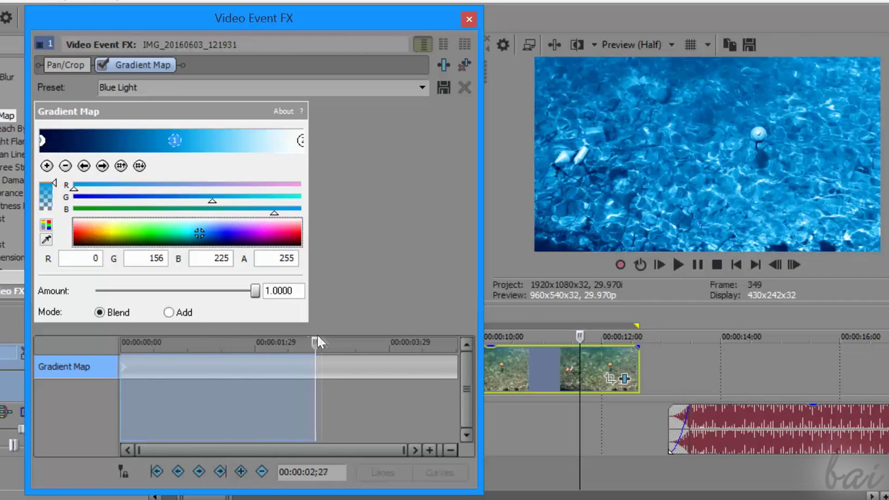
left_click(322, 337)
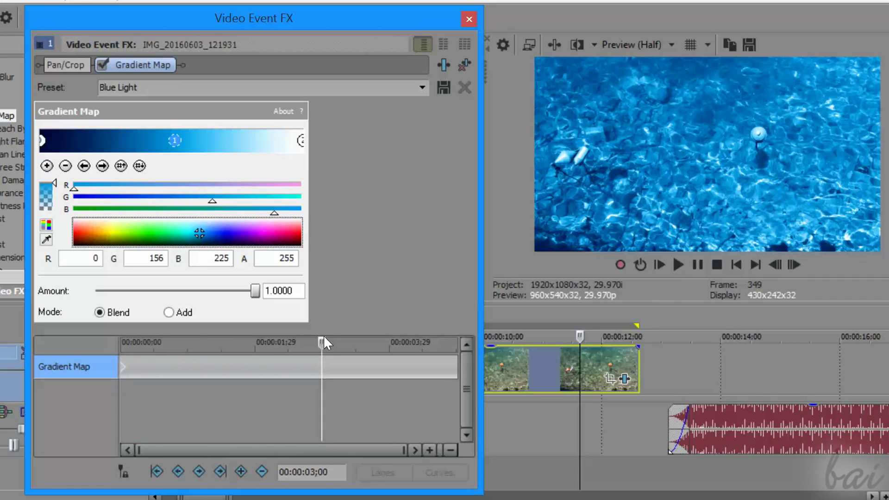
Step: Keyframe the middle gradient stop as teal (0, 180, 163), preview it, and extend the loop
left_click(198, 238)
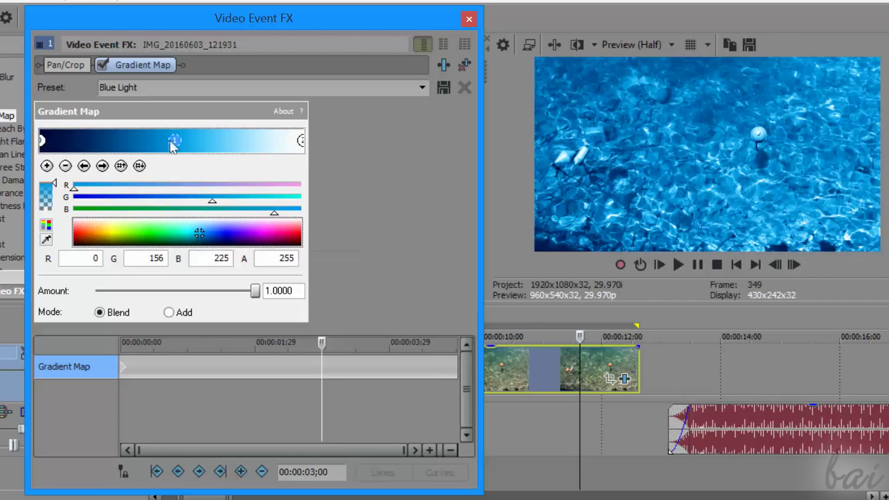
left_click(199, 238)
mouse_move(196, 232)
left_mouse_down()
mouse_move(179, 231)
mouse_move(183, 238)
left_mouse_up()
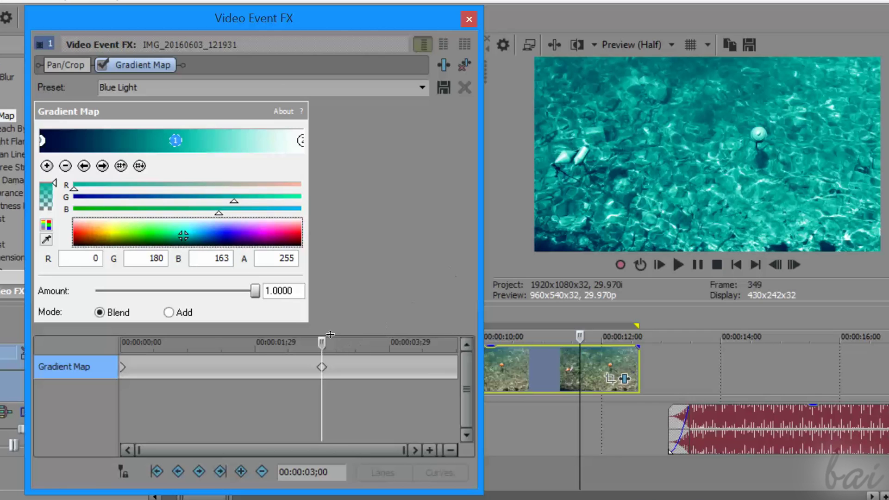
left_click_drag(298, 342, 132, 325)
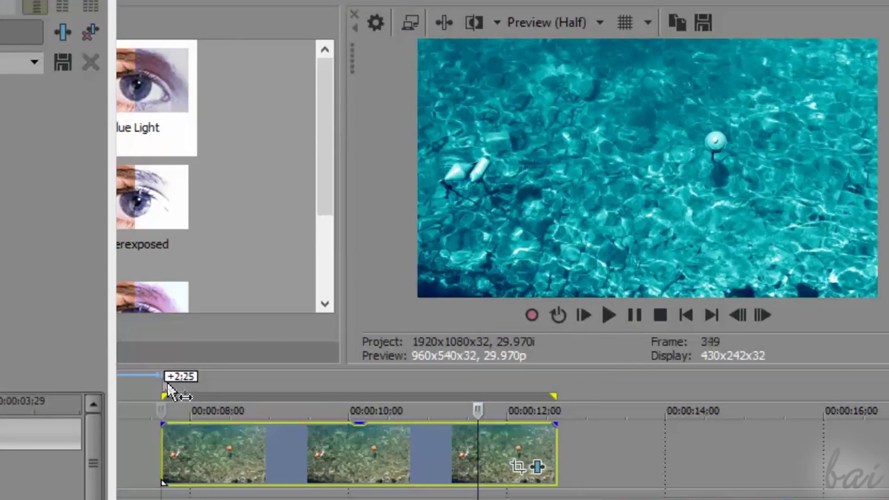
left_click_drag(357, 322, 358, 317)
mouse_move(182, 385)
left_mouse_down()
mouse_move(372, 356)
mouse_move(523, 309)
left_mouse_up()
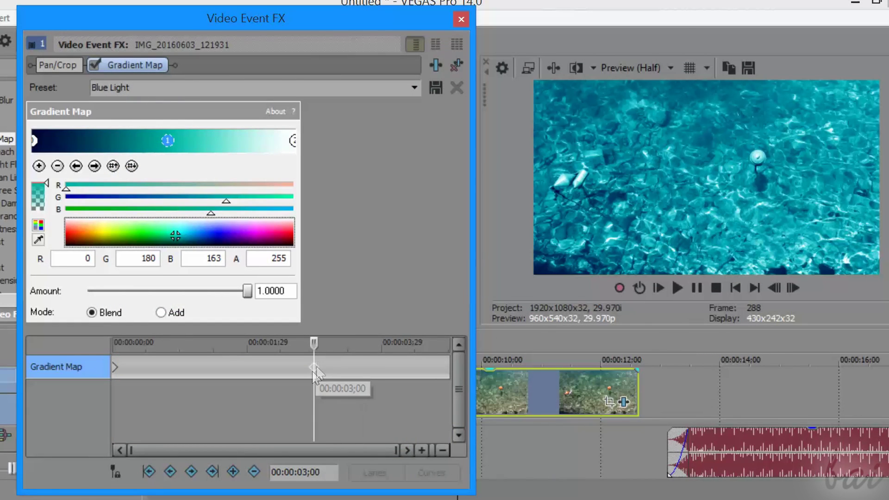
Step: Move the Gradient Map keyframe earlier and give it a Fast Fade curve
left_click_drag(315, 376, 183, 391)
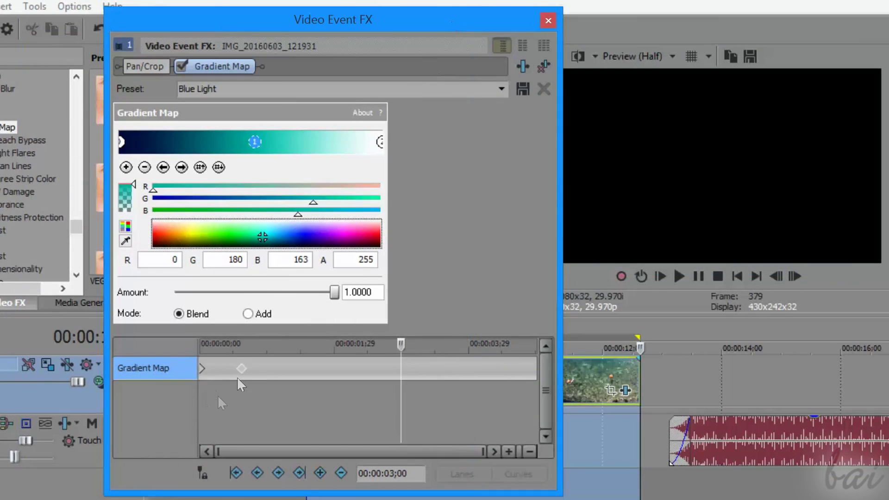
left_click(241, 370)
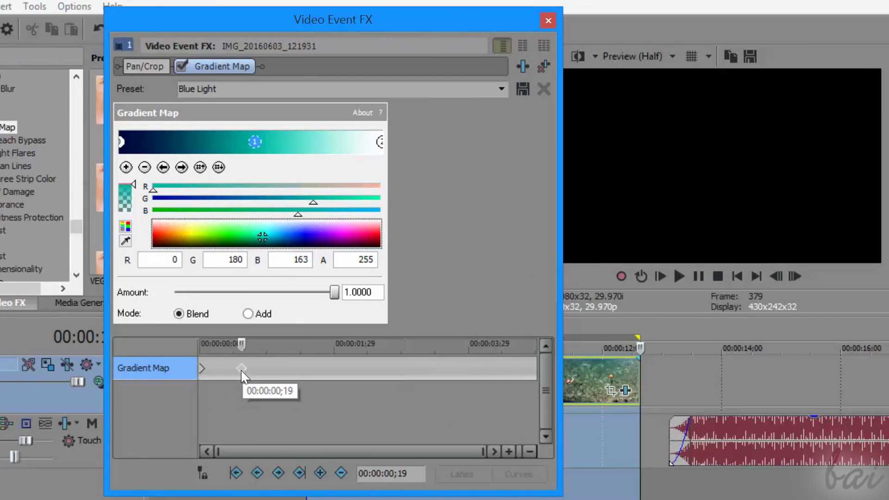
right_click(242, 370)
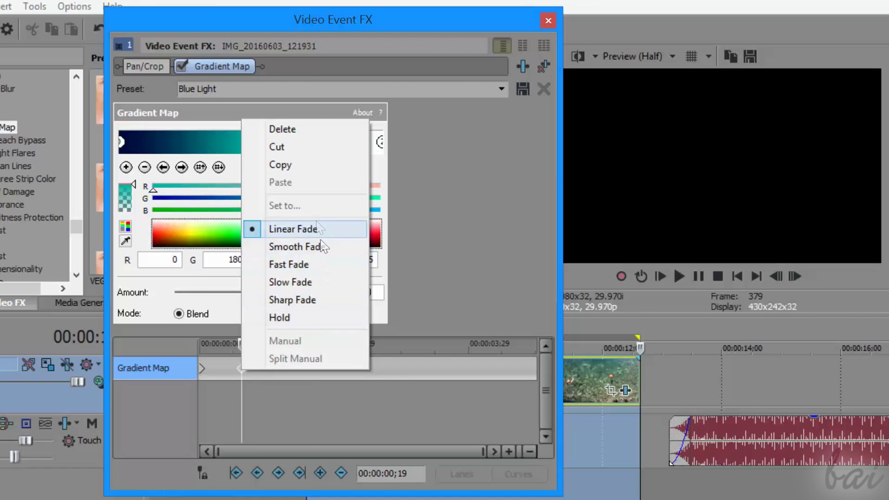
left_click(316, 269)
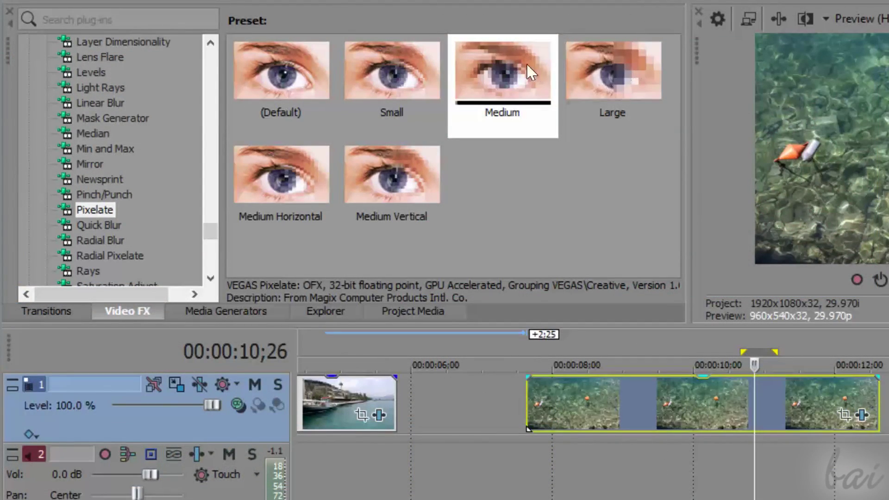
Step: Apply the Large Pixelate preset to the sea clip and keyframe horizontal pixelization near two seconds
left_click_drag(626, 72, 701, 135)
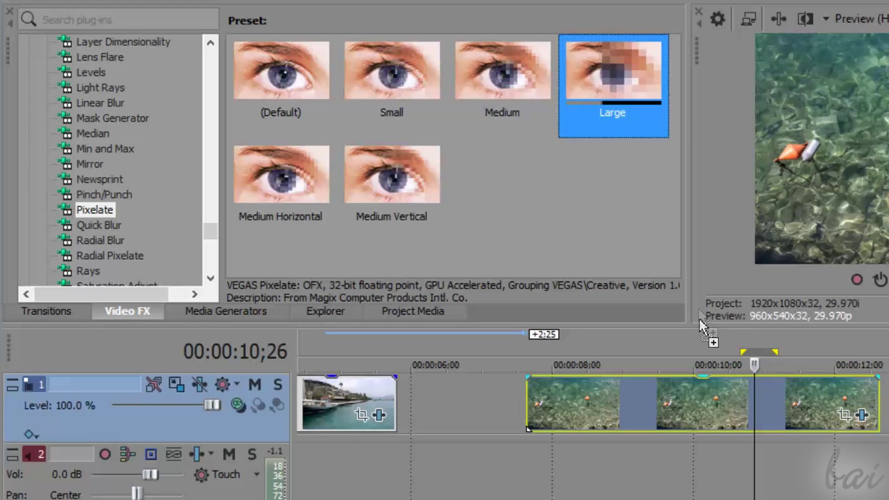
left_click_drag(699, 319, 723, 410)
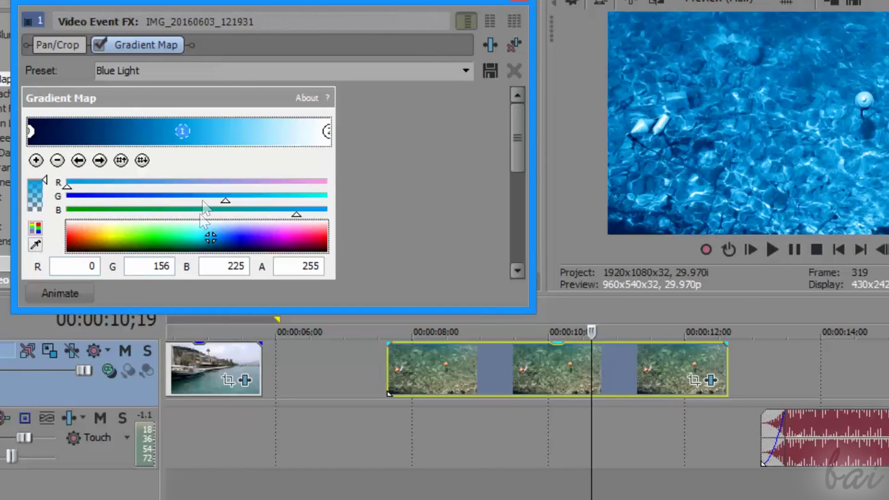
left_click(67, 293)
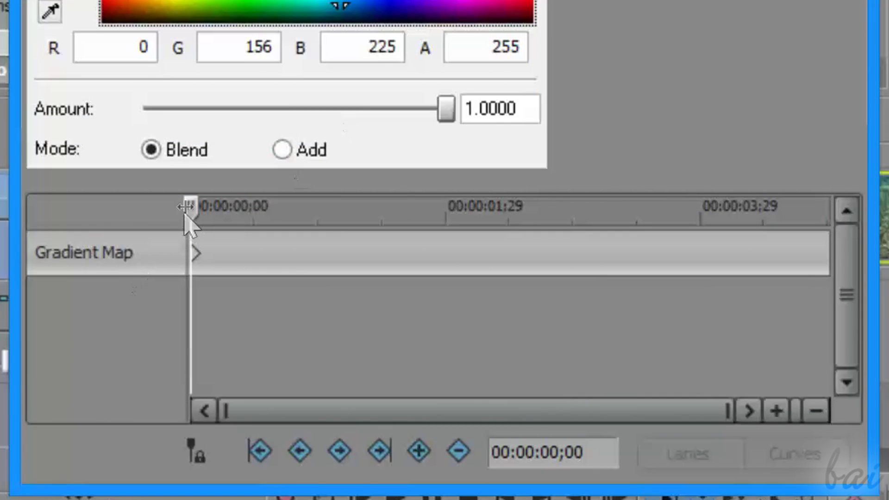
left_click_drag(190, 206, 526, 231)
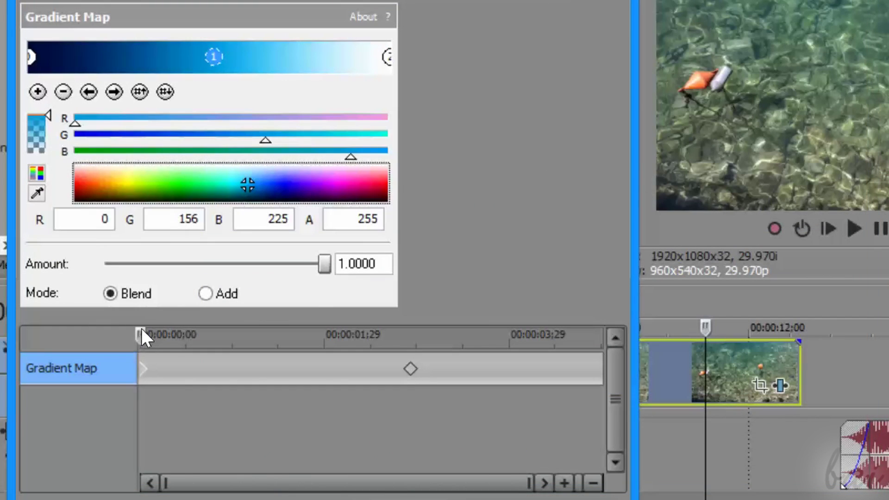
mouse_move(140, 327)
left_mouse_down()
mouse_move(296, 321)
mouse_move(406, 296)
left_mouse_up()
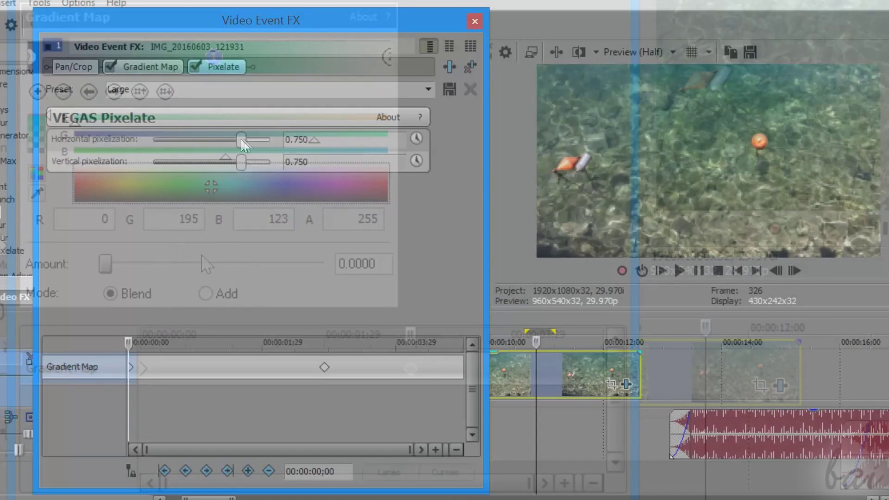
left_click_drag(240, 139, 263, 165)
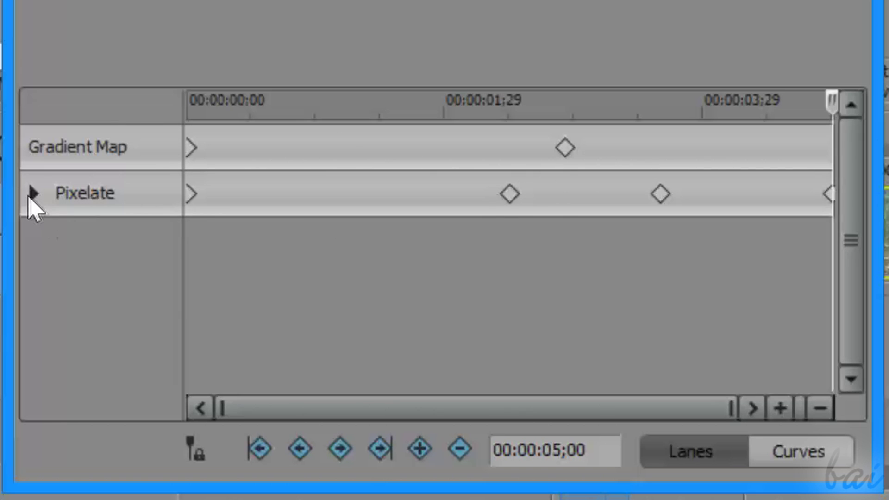
Step: Animate the Pixelate effect's horizontal and vertical pixelization independently
left_click(31, 194)
left_click(31, 195)
left_click(31, 194)
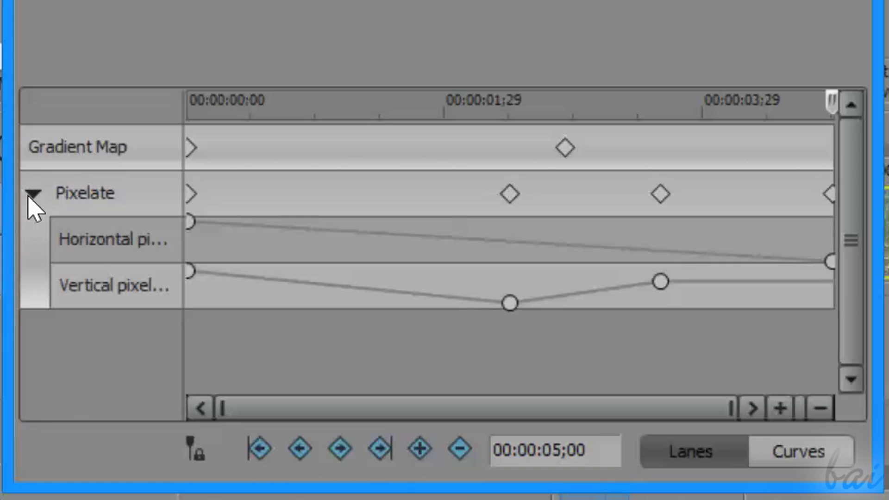
left_click(114, 238)
left_click(125, 291)
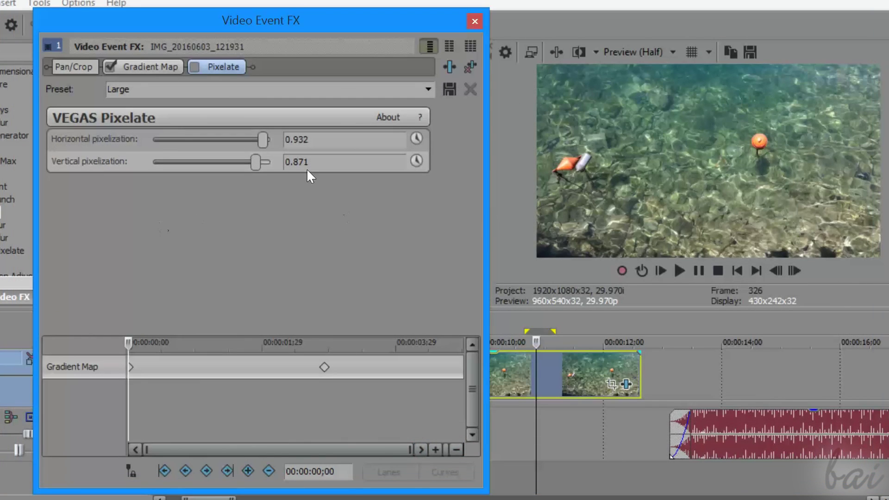
left_click(419, 138)
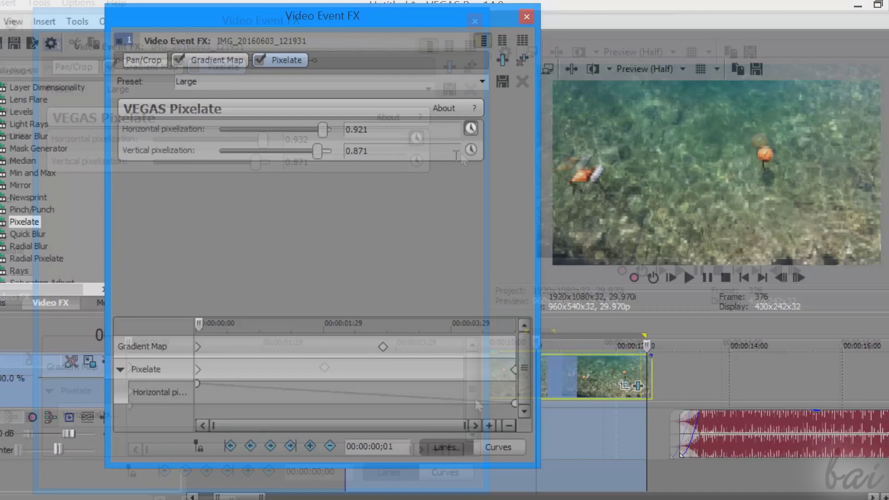
left_click(470, 149)
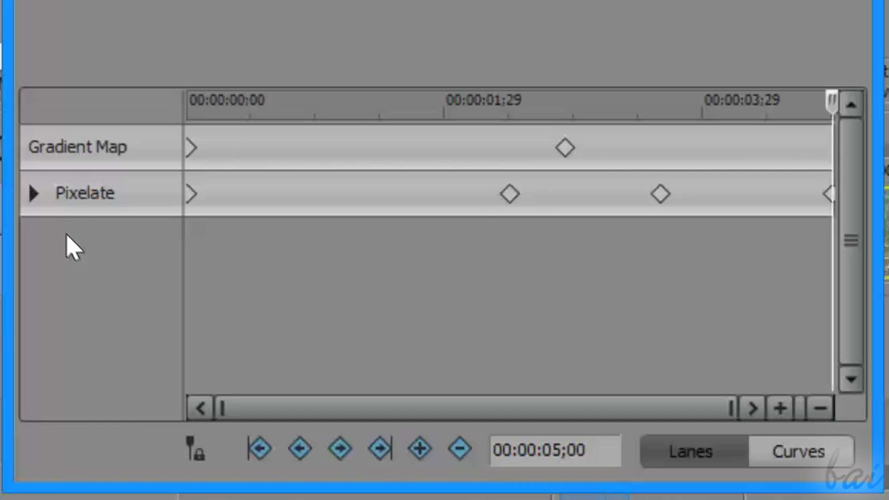
Step: Expand the Pixelate horizontal and vertical pixelization lanes and preview the change from the start
left_click(31, 194)
left_click(32, 194)
left_click(32, 194)
left_click(77, 250)
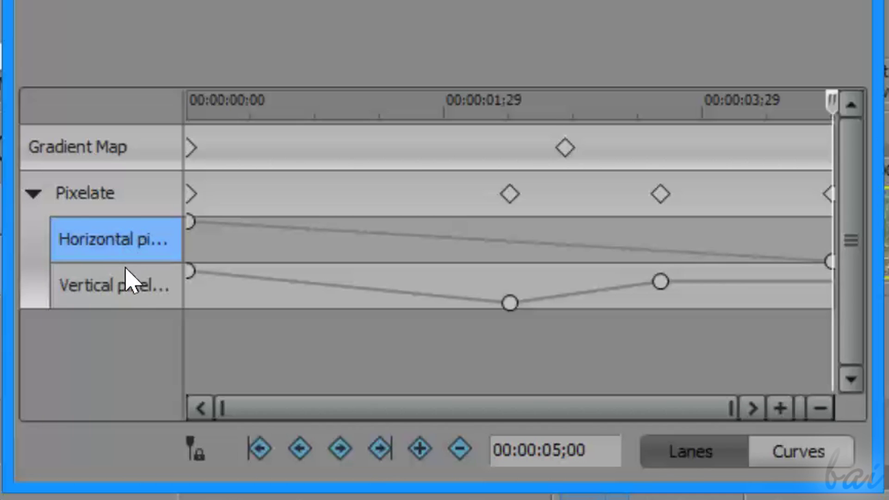
left_click(123, 299)
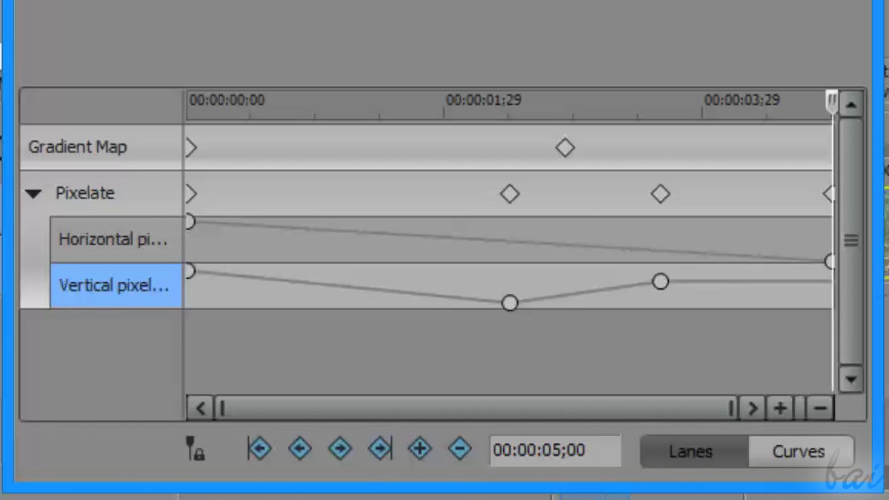
left_click(116, 250)
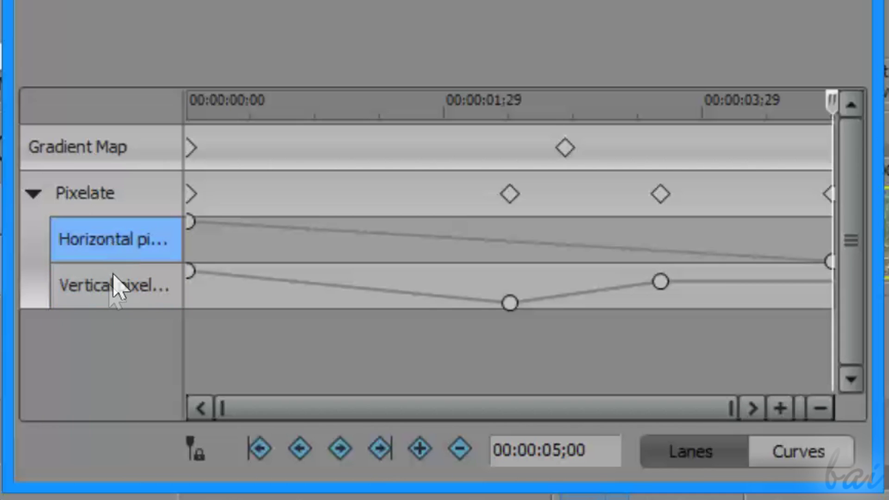
left_click(118, 288)
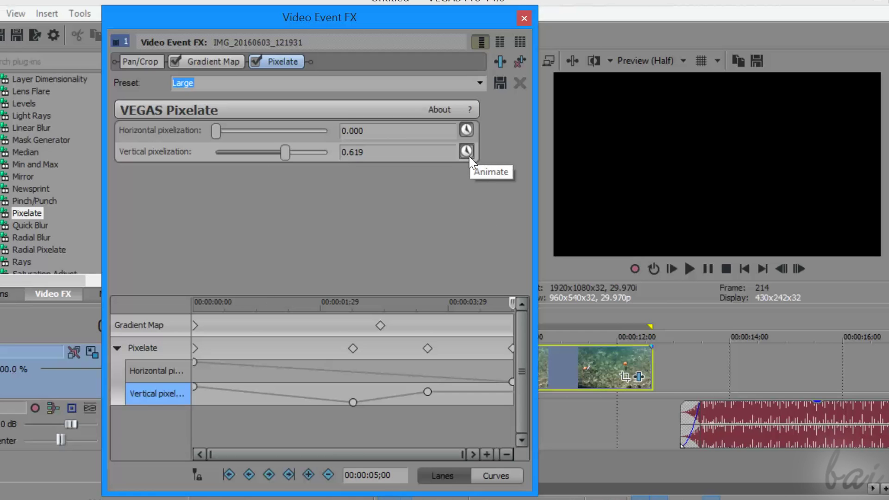
left_click(195, 303)
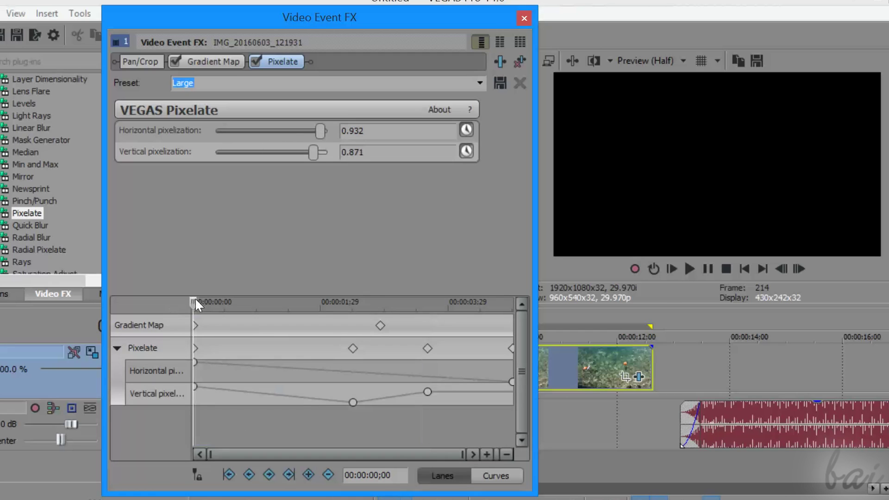
left_click_drag(196, 300, 461, 286)
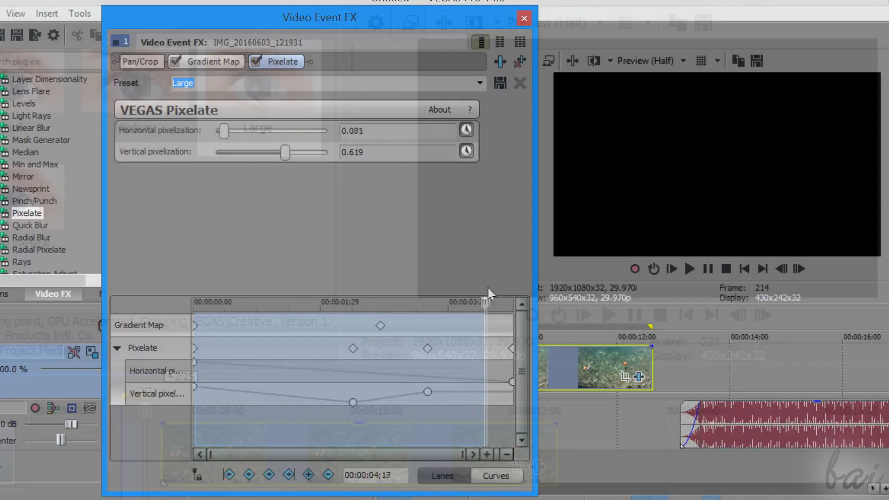